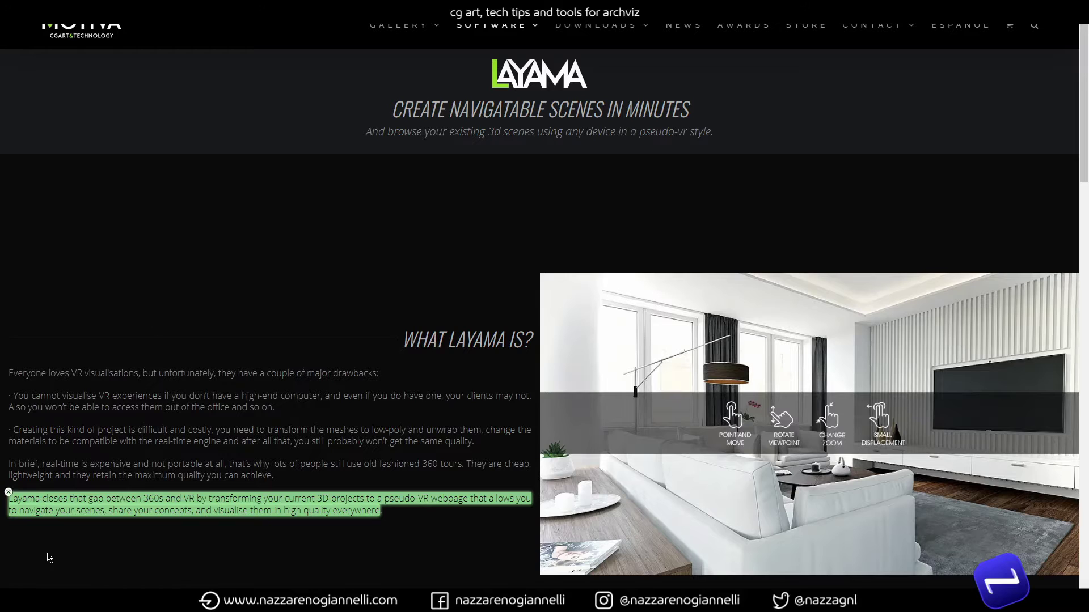
# Run Motiva_Layama_v1.04.exe, review the 3DSMax scripts and UE4 plugin components offered for installation, and cancel the setup.
pyautogui.moveTo(34, 510)
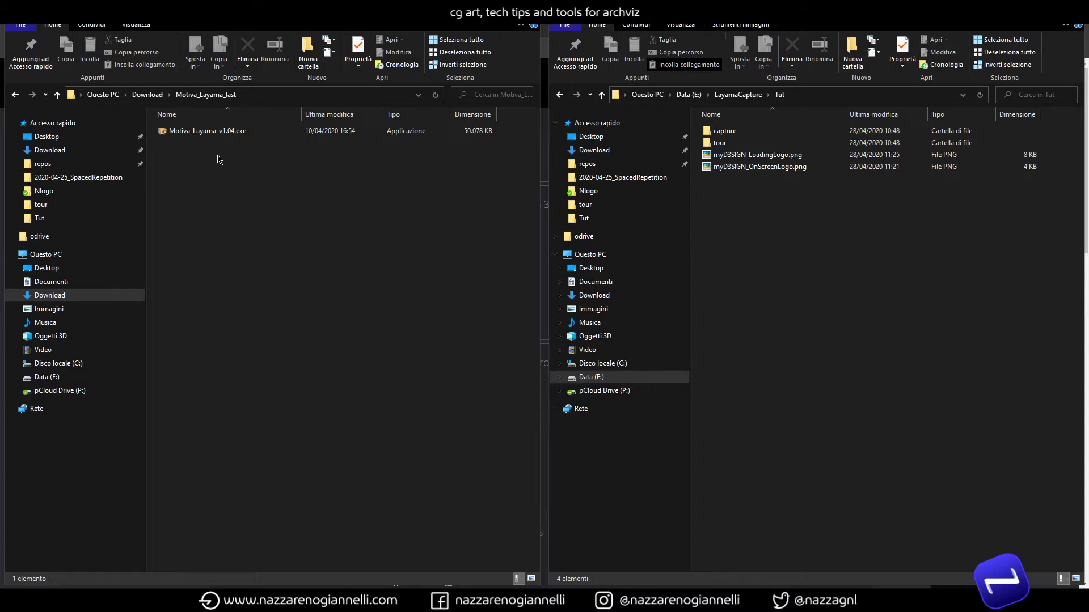
pyautogui.doubleClick(219, 136)
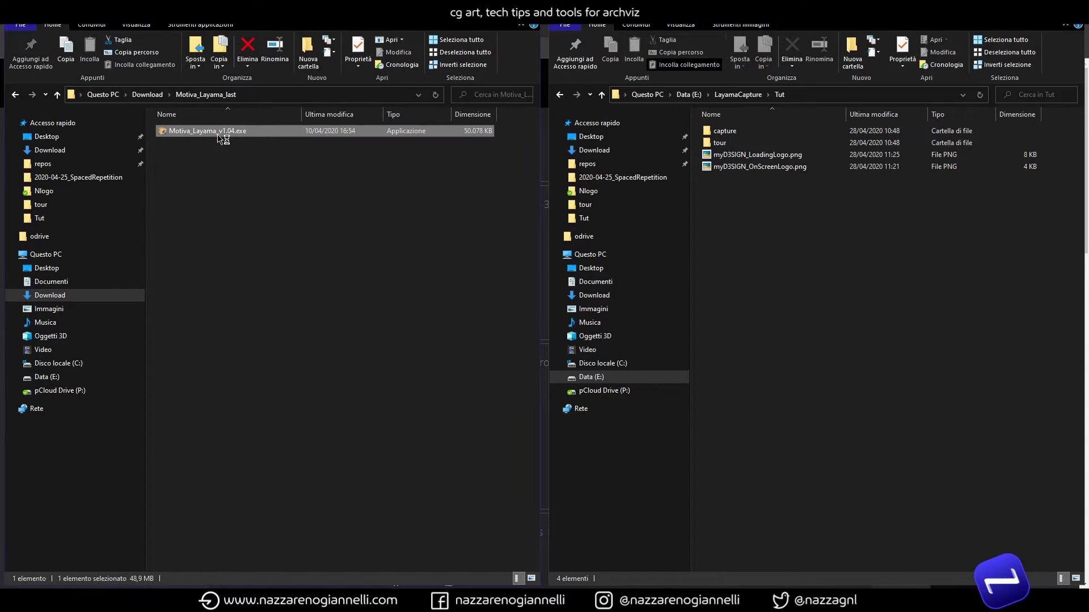
pyautogui.click(608, 390)
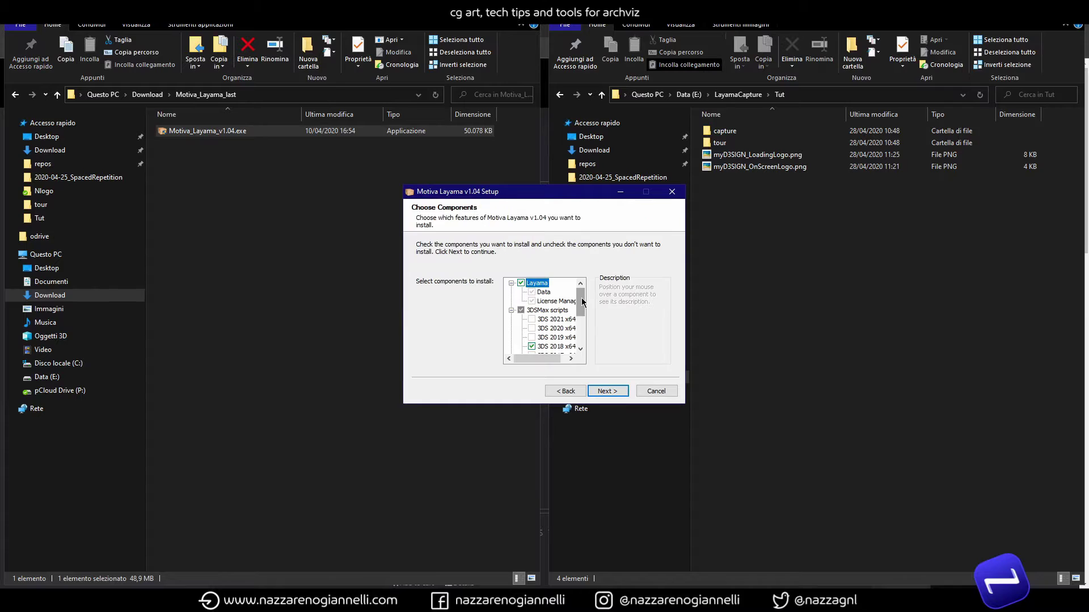
pyautogui.moveTo(580, 294); pyautogui.dragTo(581, 331)
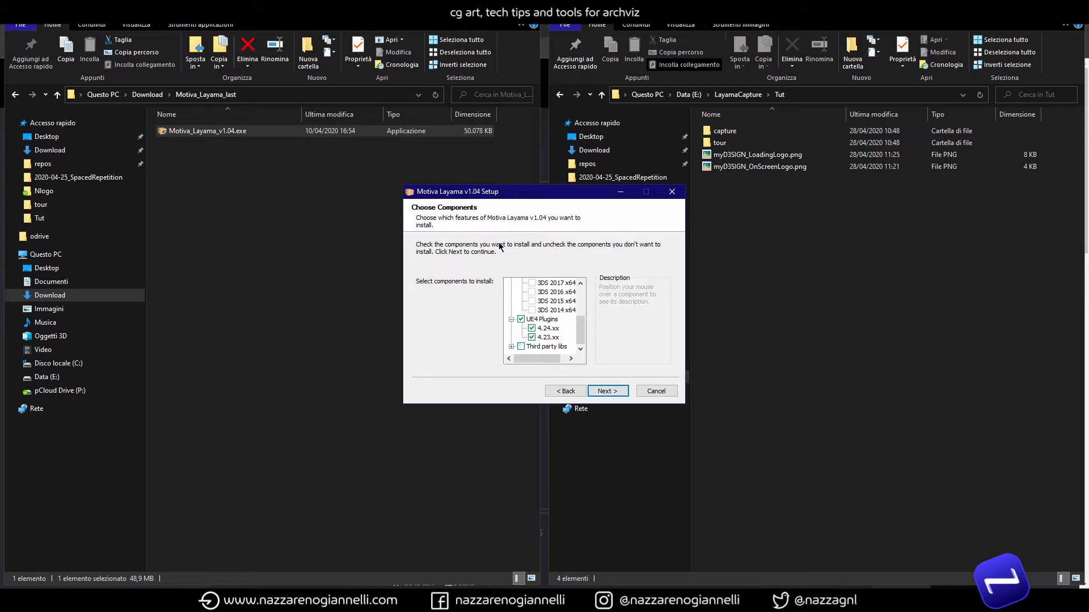
pyautogui.scroll(3, 618, 343)
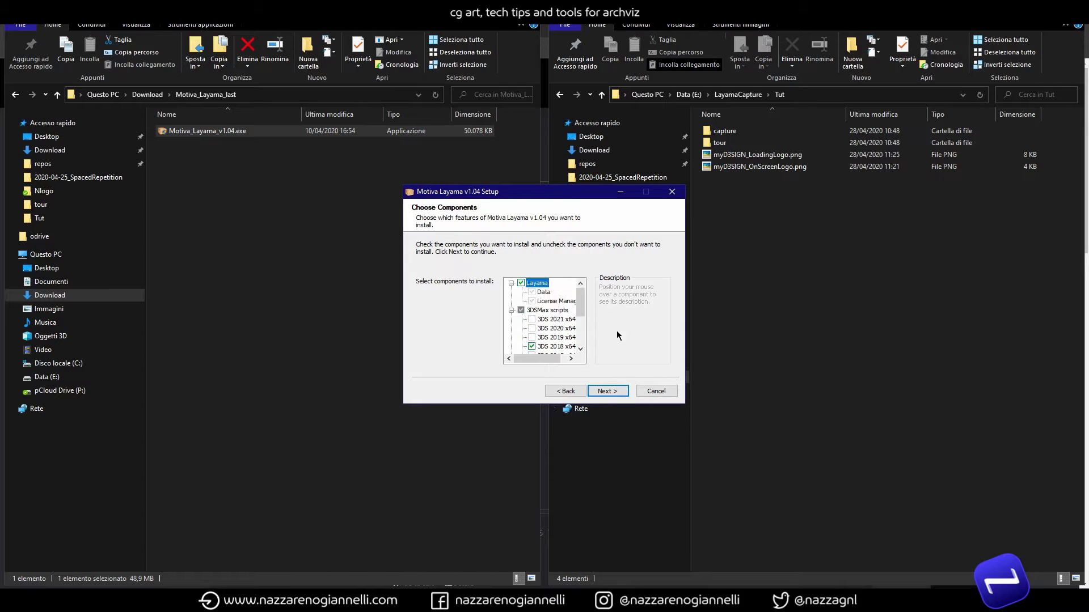
pyautogui.click(655, 391)
pyautogui.click(581, 341)
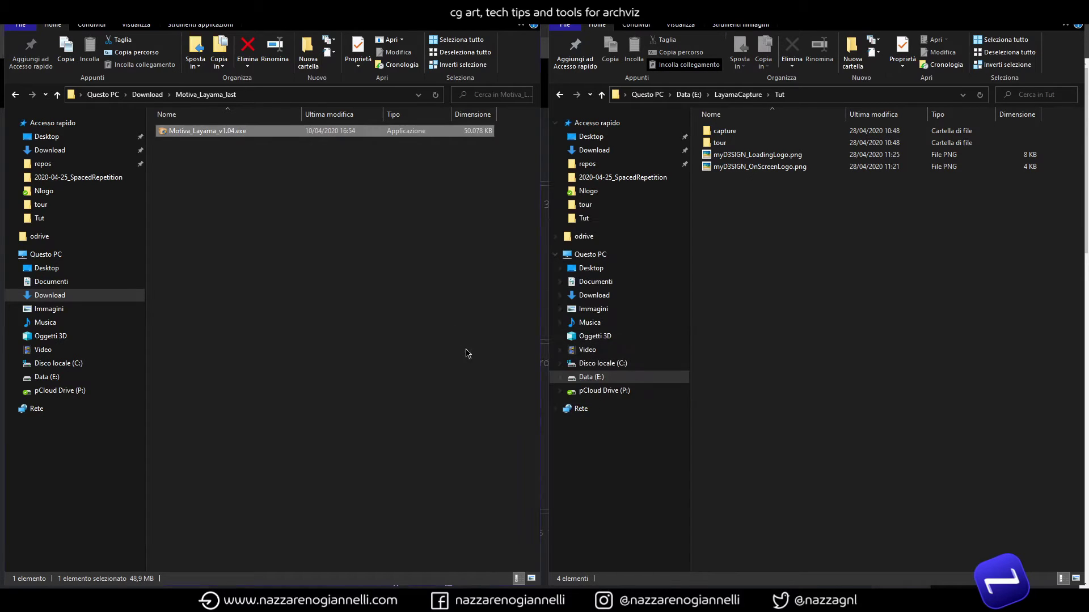
pyautogui.click(262, 264)
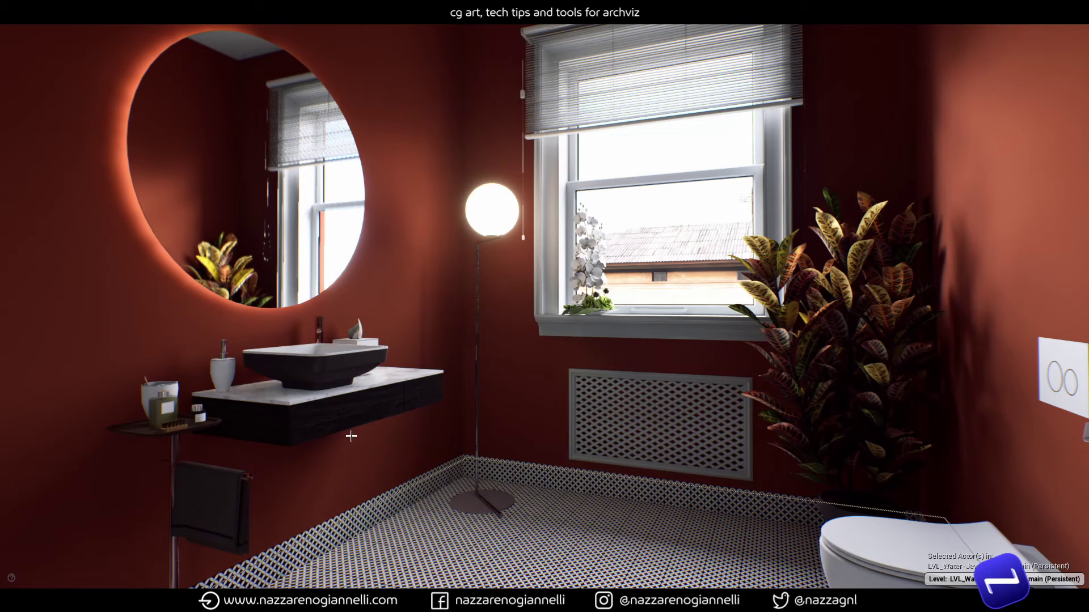
# Switch to Unreal Editor, exit the immersive viewport and browse the project's plugins.
pyautogui.click(352, 436)
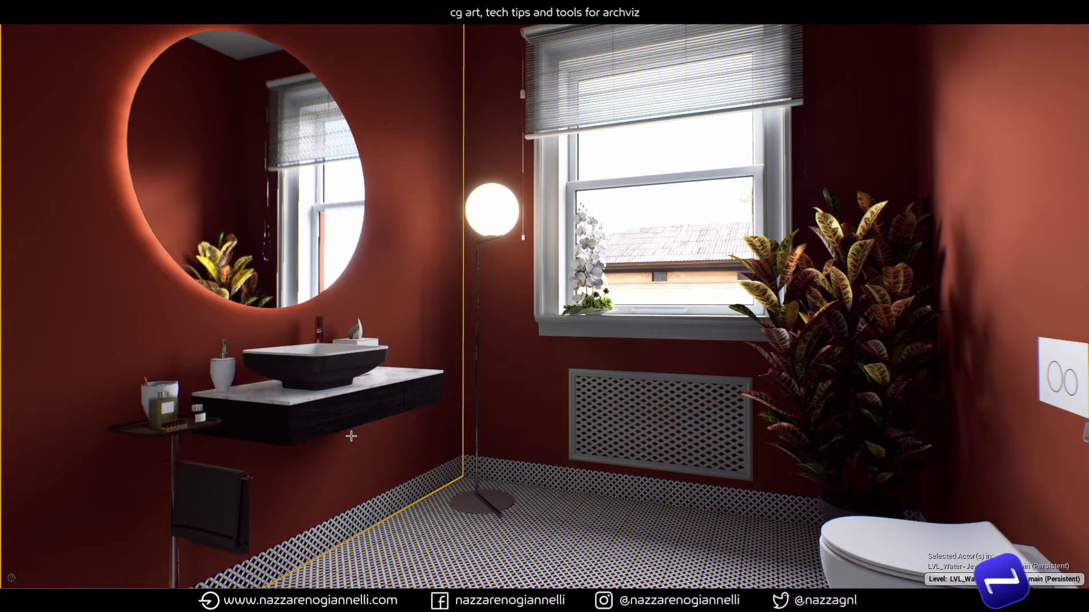
pyautogui.press('F11')
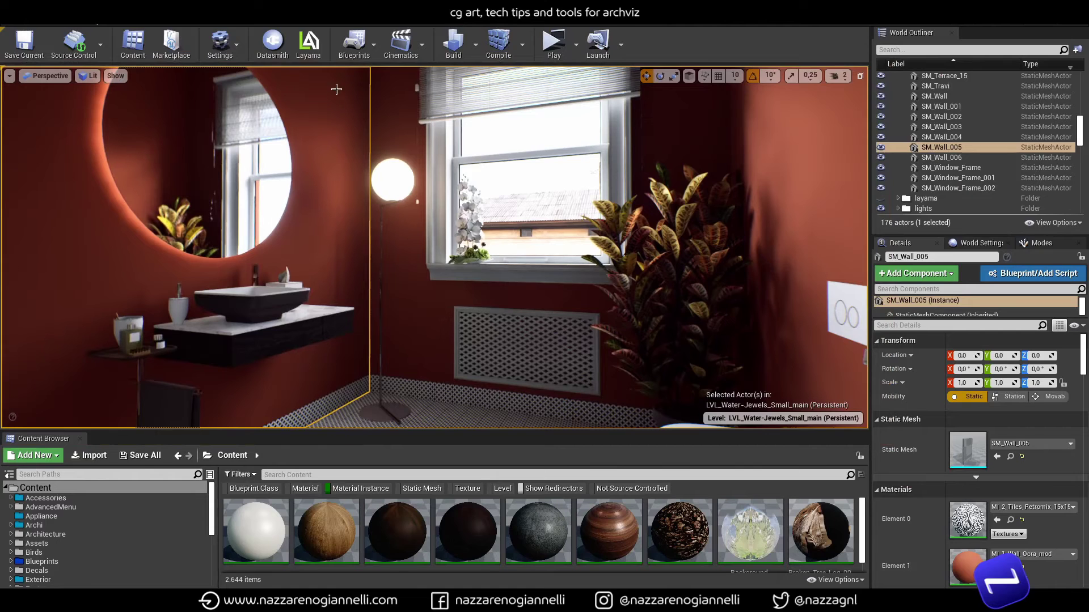
pyautogui.click(220, 45)
pyautogui.click(241, 101)
pyautogui.scroll(-5, 427, 222)
# Switch to File Explorer and check the capture and tour folders inside LayamaCapture\Tut.
pyautogui.moveTo(67, 598)
pyautogui.click(100, 569)
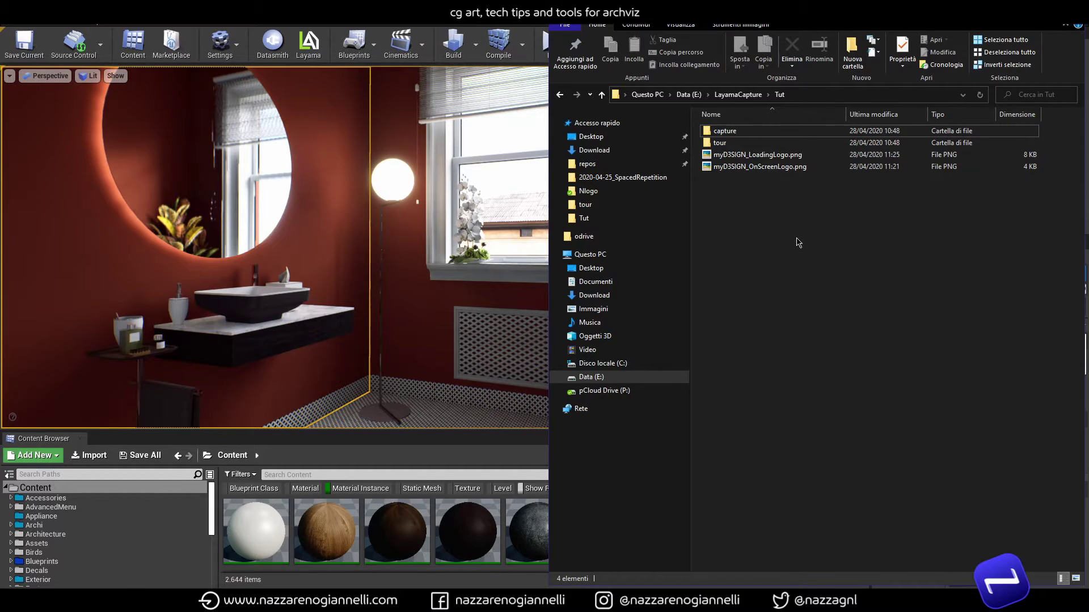
pyautogui.click(746, 133)
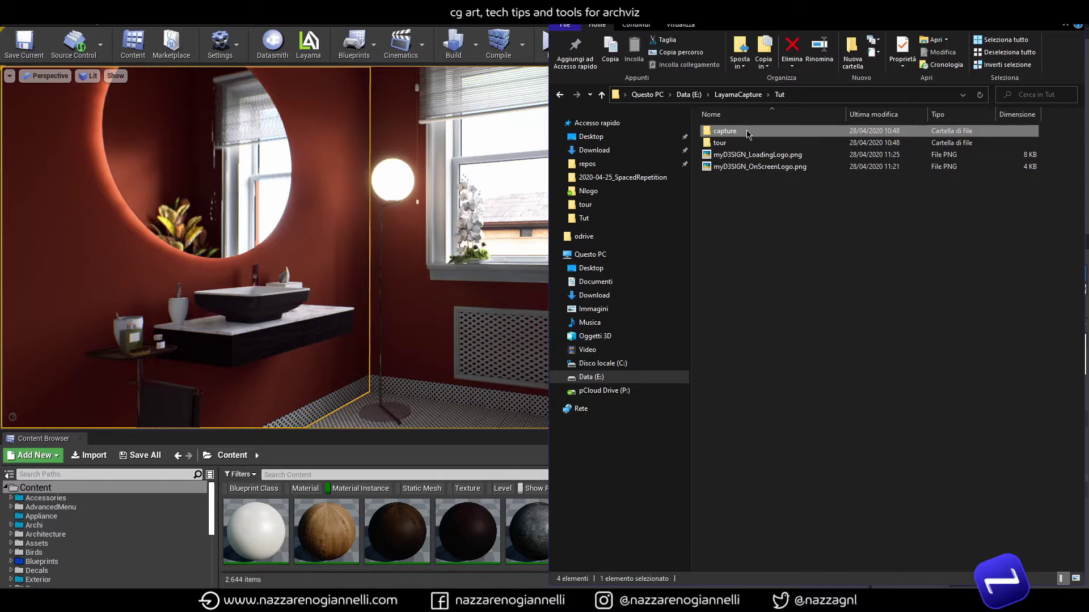
pyautogui.click(720, 144)
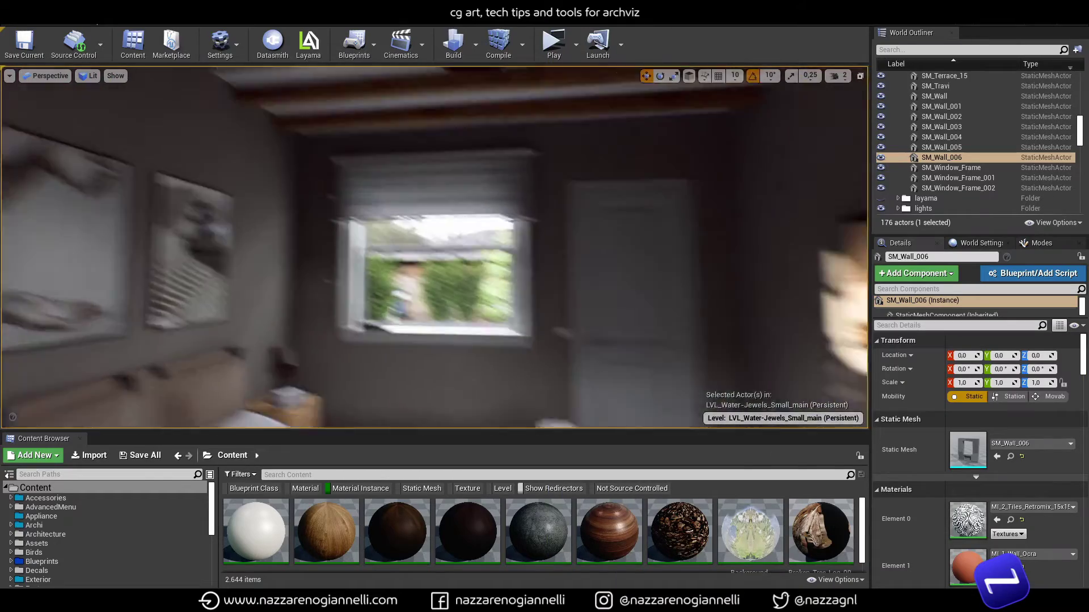
# Find the camera classes and place a Camera actor and a Cine Camera Actor in the bathroom.
pyautogui.moveTo(434, 247); pyautogui.dragTo(692, 266, button='right')
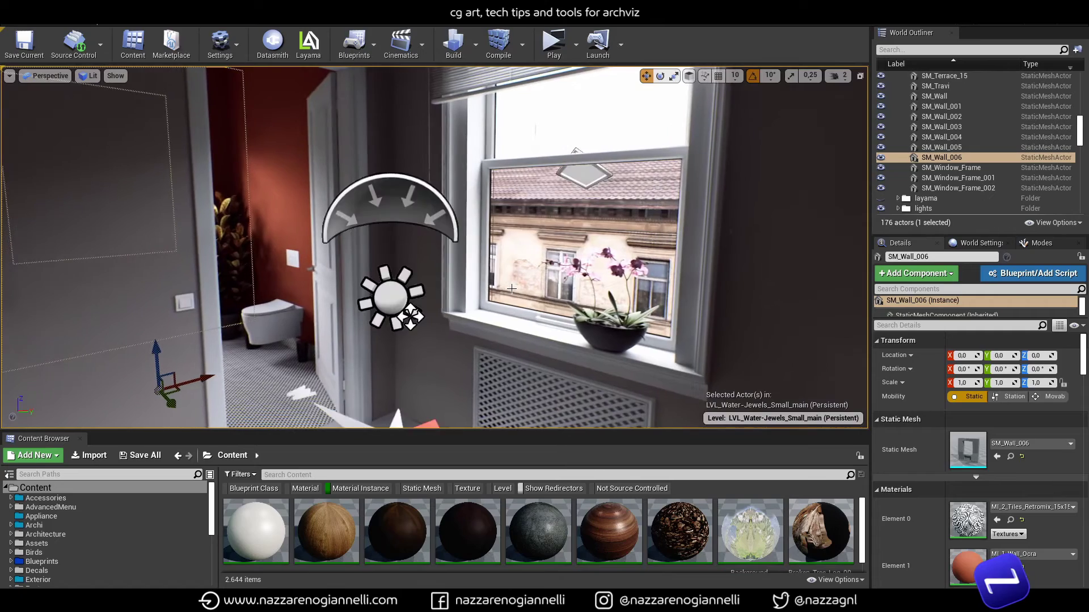
pyautogui.moveTo(512, 289); pyautogui.dragTo(675, 312, button='right')
pyautogui.moveTo(525, 278); pyautogui.dragTo(788, 289, button='right')
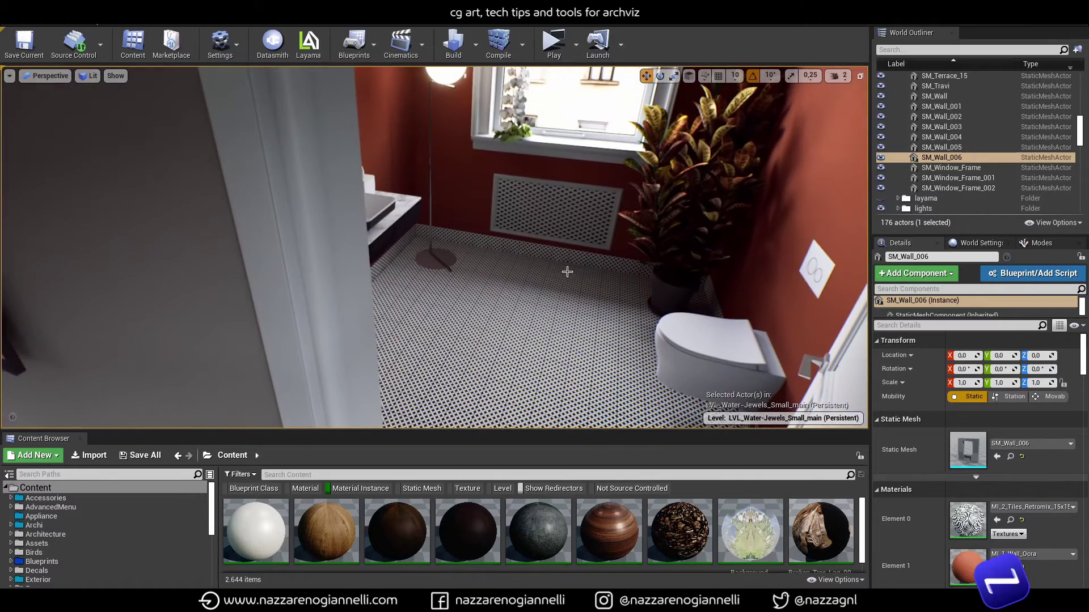
pyautogui.click(569, 274)
pyautogui.press('f')
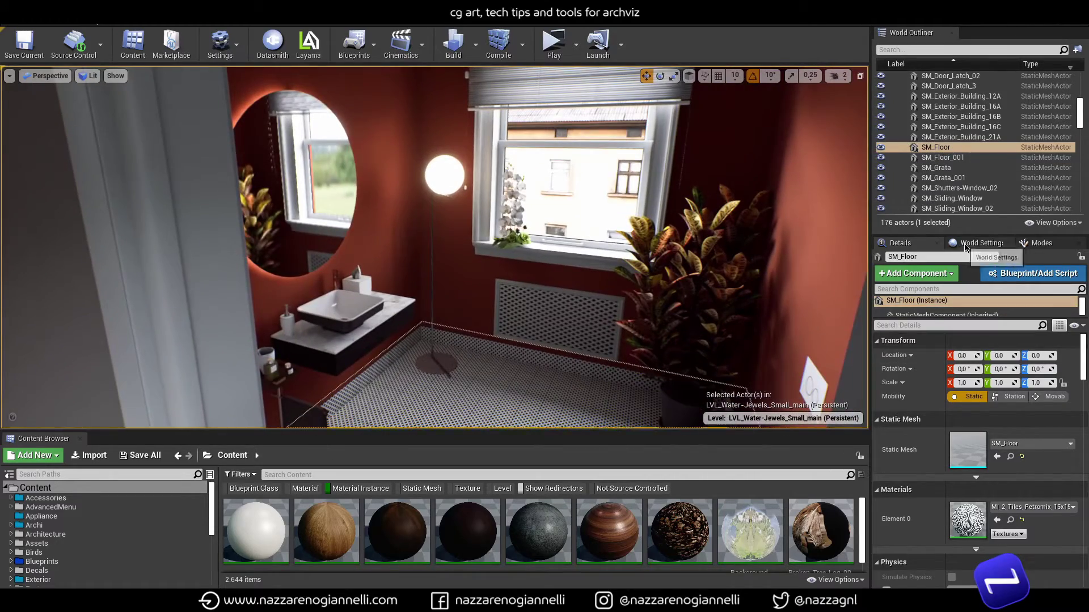
pyautogui.click(1041, 244)
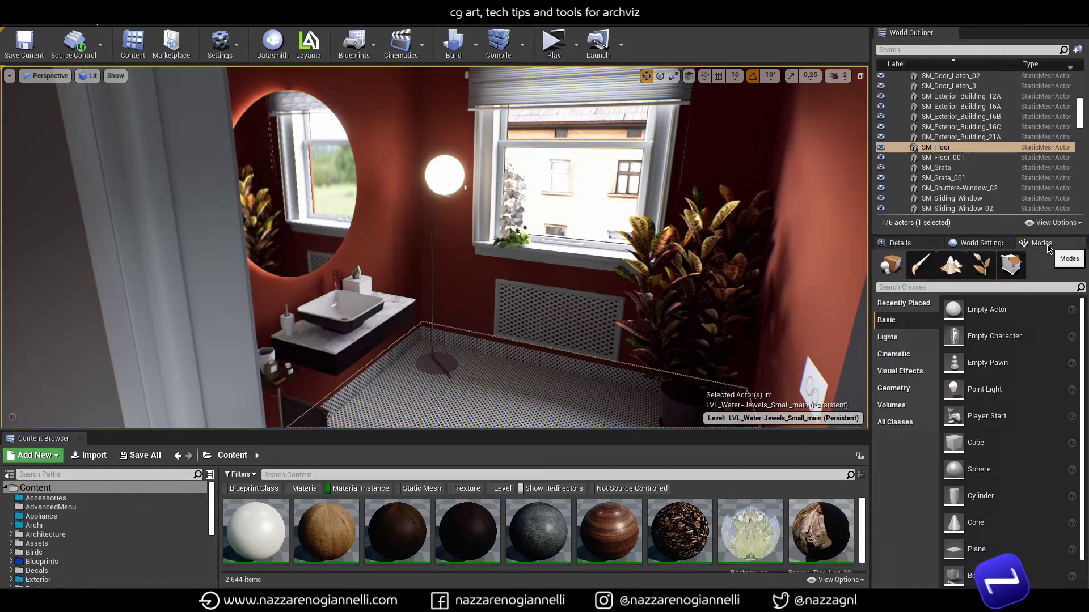
pyautogui.click(895, 354)
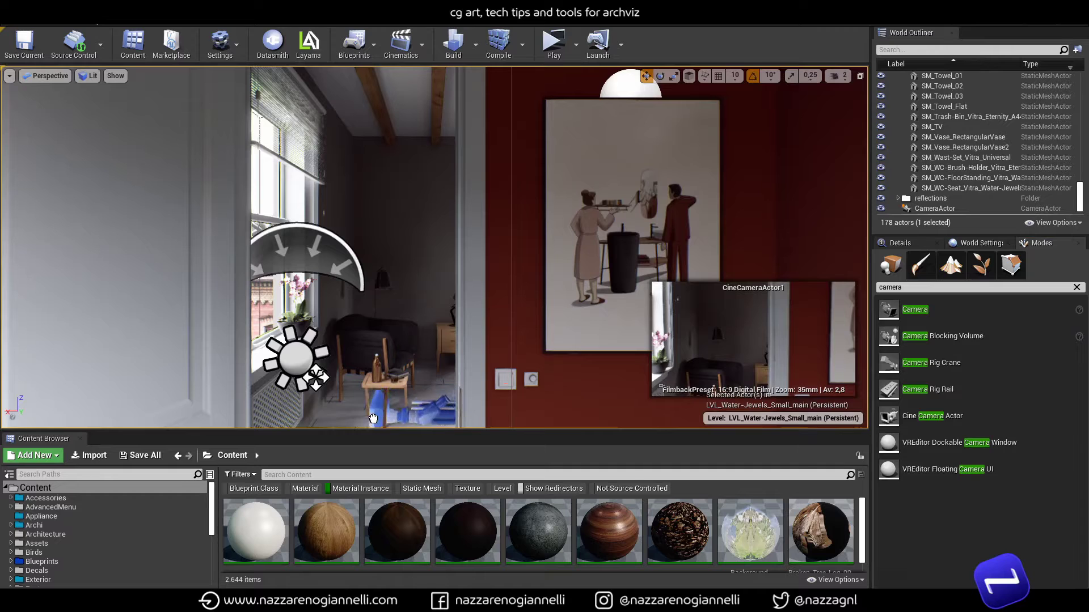
# Pilot the Camera actor and fly it through the bathroom toward the washbasin and window.
pyautogui.click(373, 418)
pyautogui.rightClick(365, 73)
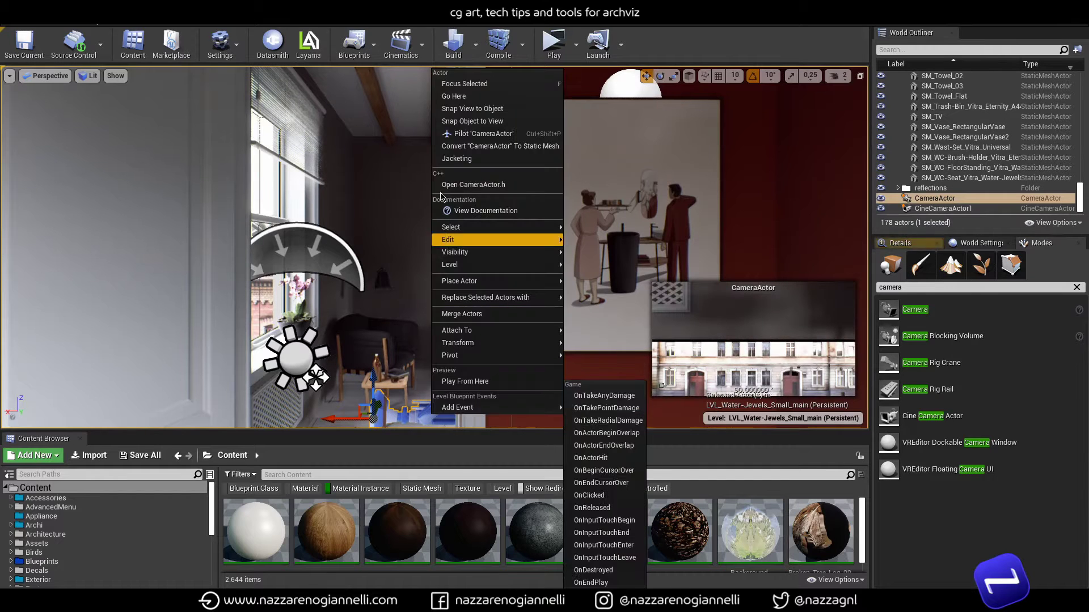
pyautogui.click(442, 134)
pyautogui.moveTo(435, 248); pyautogui.dragTo(587, 259, button='right')
pyautogui.press('w')
pyautogui.press('w')
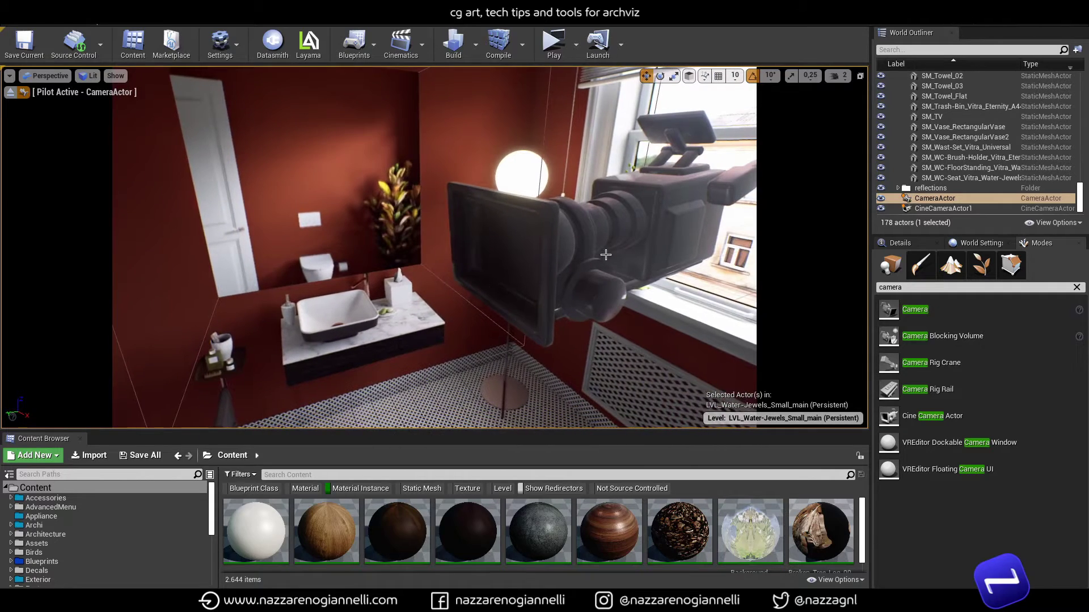
# Delete the Cine Camera Actor, and frame the piloted camera on the washbasin and mirror before leaving pilot mode.
pyautogui.click(609, 255)
pyautogui.press('Delete')
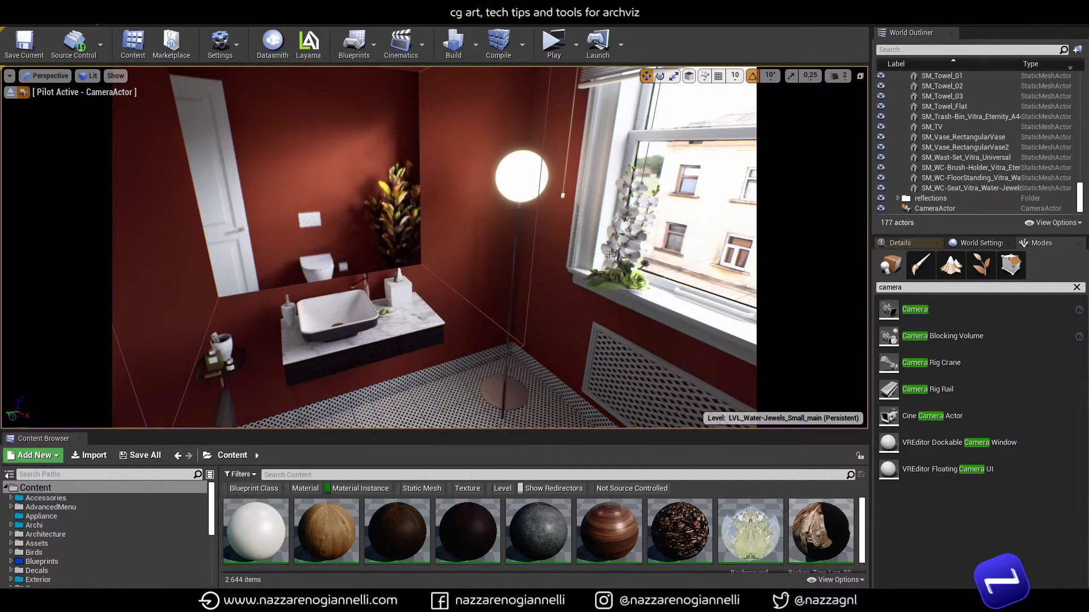
pyautogui.moveTo(580, 277); pyautogui.dragTo(490, 314, button='right')
pyautogui.press('w')
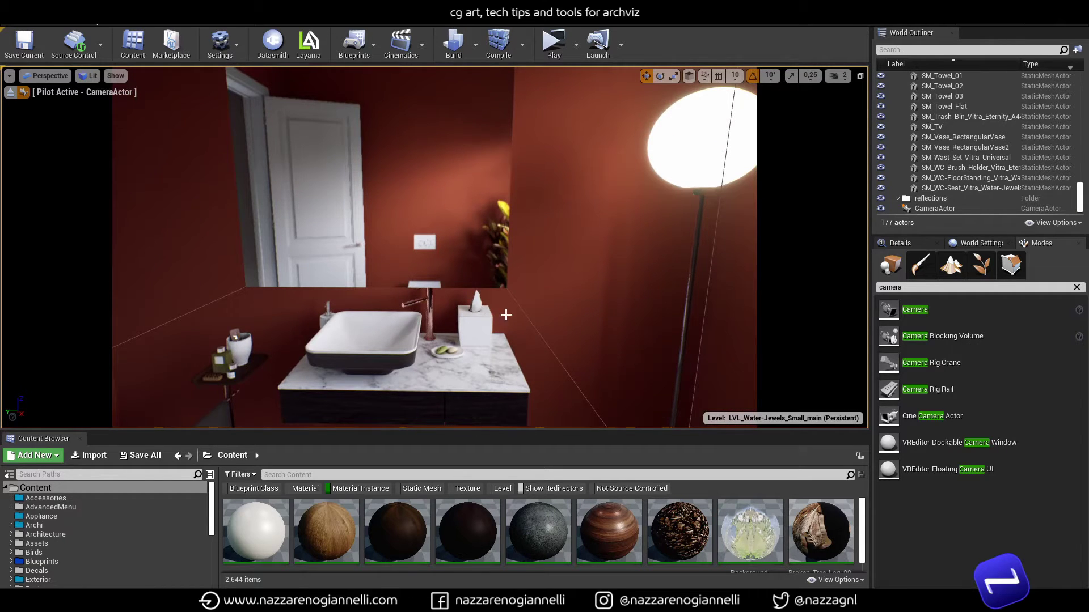
pyautogui.moveTo(523, 317); pyautogui.dragTo(518, 267, button='right')
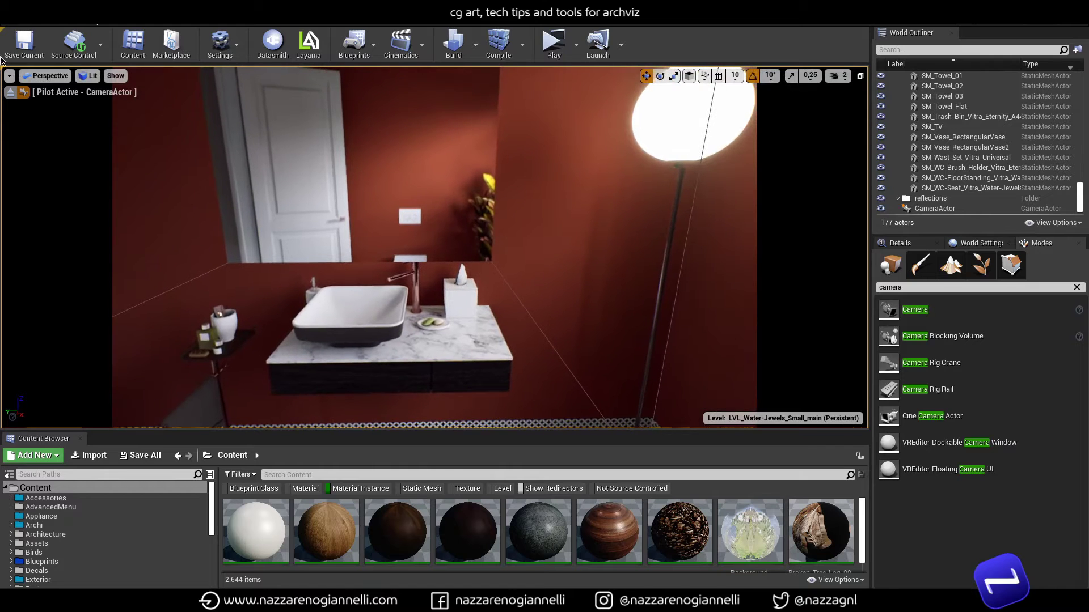
pyautogui.click(10, 92)
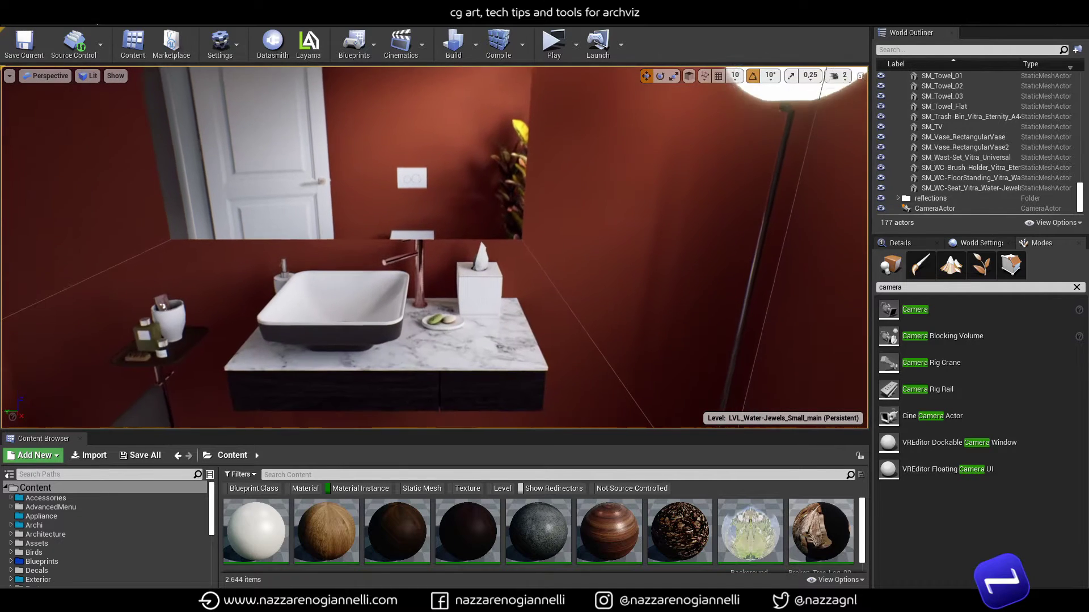
# In the top view, move CameraActor across the bathroom to just in front of the washbasin.
pyautogui.moveTo(453, 254)
pyautogui.mouseDown(button='right')
pyautogui.moveTo(447, 265)
pyautogui.moveTo(466, 246)
pyautogui.mouseUp(button='right')
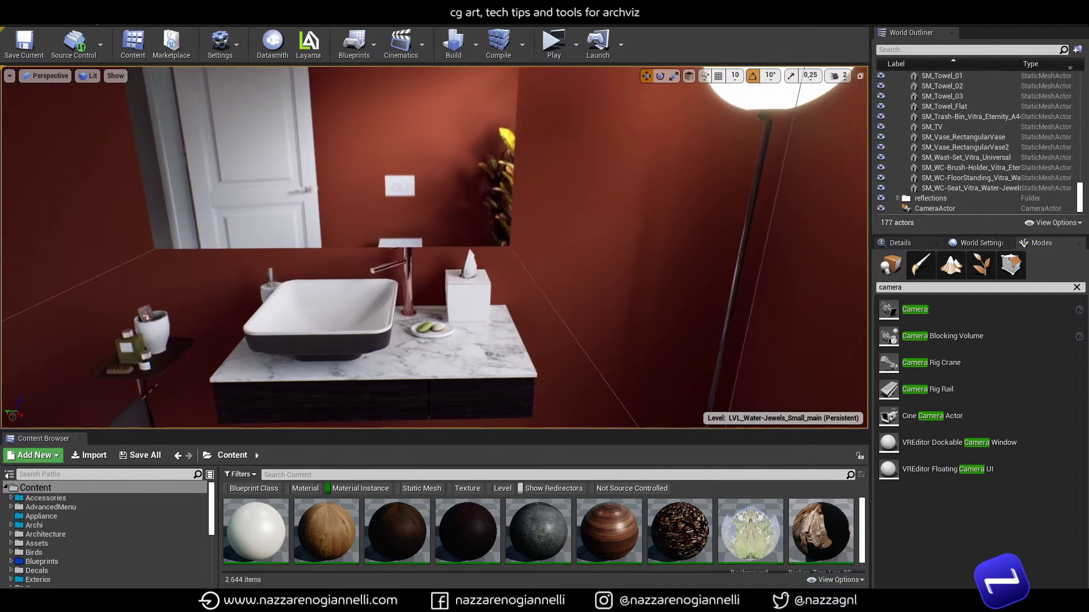
pyautogui.click(45, 76)
pyautogui.click(47, 116)
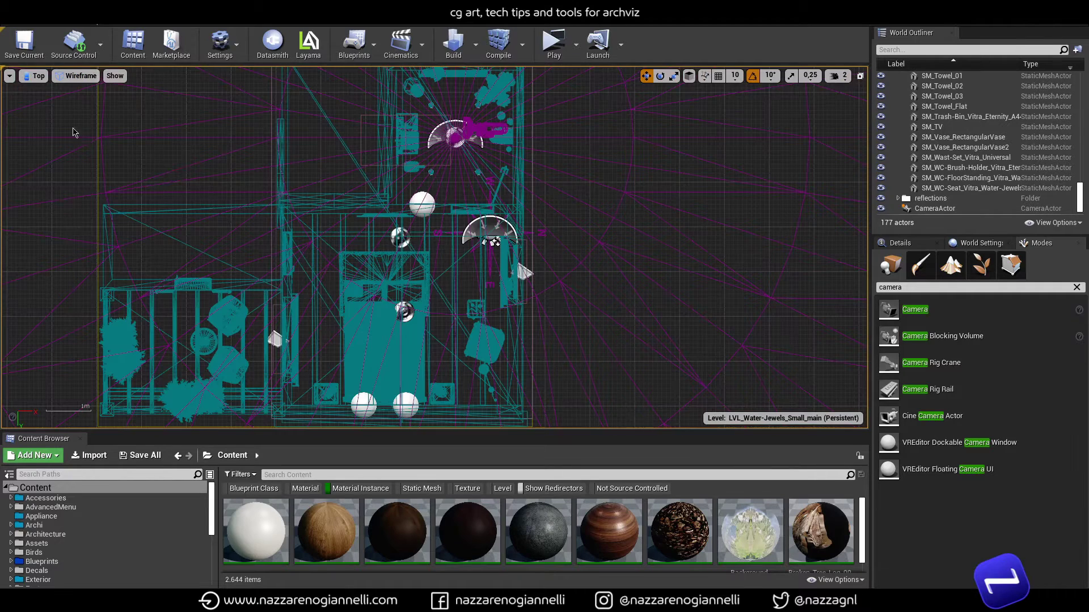
pyautogui.scroll(5, 468, 147)
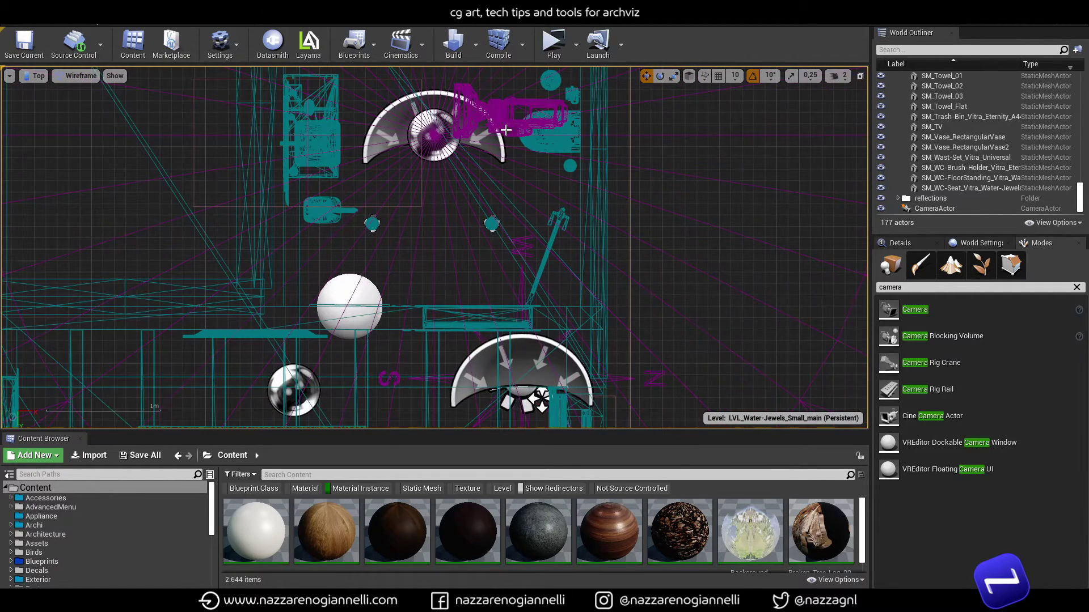
pyautogui.click(468, 147)
pyautogui.press('f')
pyautogui.moveTo(557, 273); pyautogui.dragTo(594, 319, button='right')
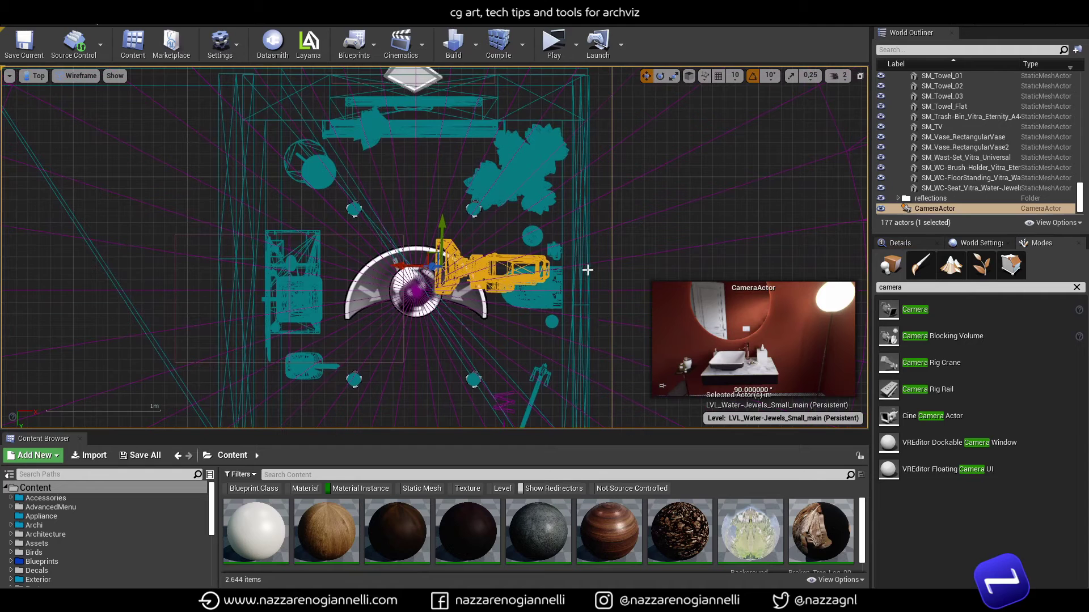
pyautogui.moveTo(430, 258); pyautogui.dragTo(333, 261)
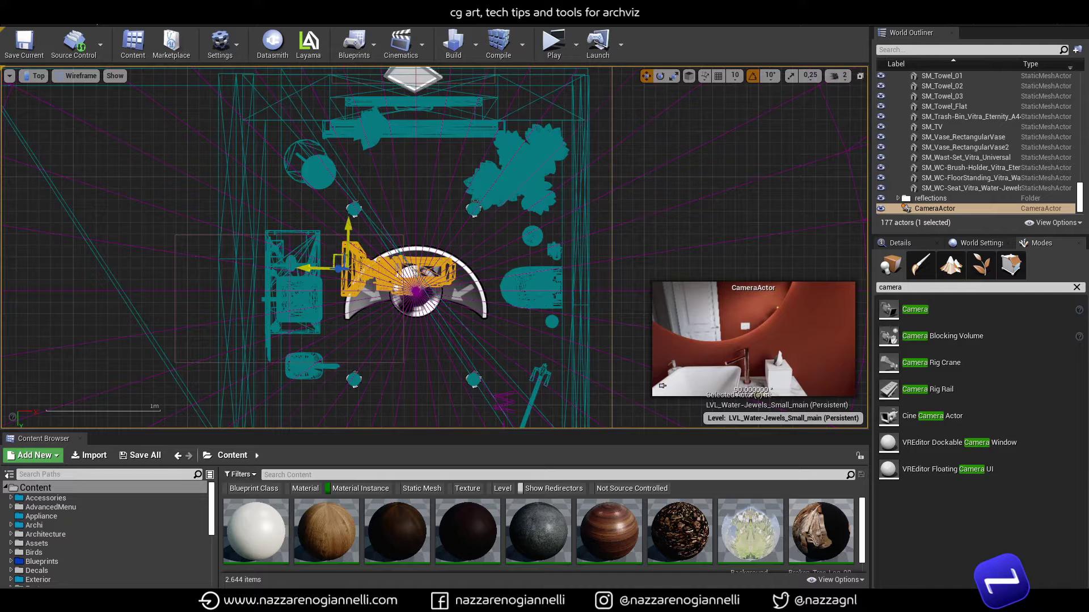
pyautogui.moveTo(333, 253); pyautogui.dragTo(326, 258)
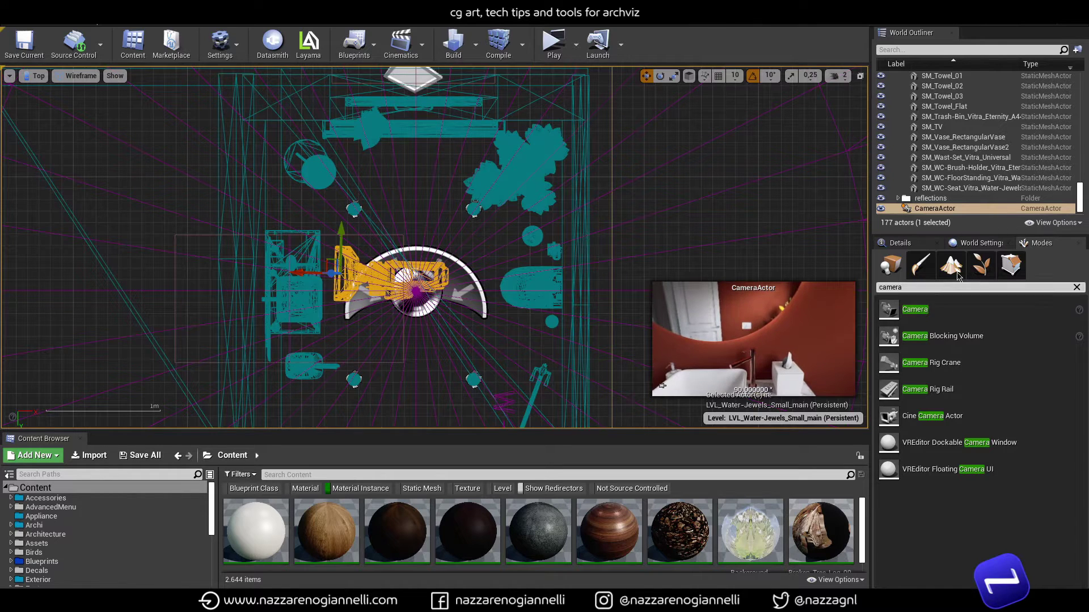
# Set the Z location of CameraActor to 170.
pyautogui.click(903, 248)
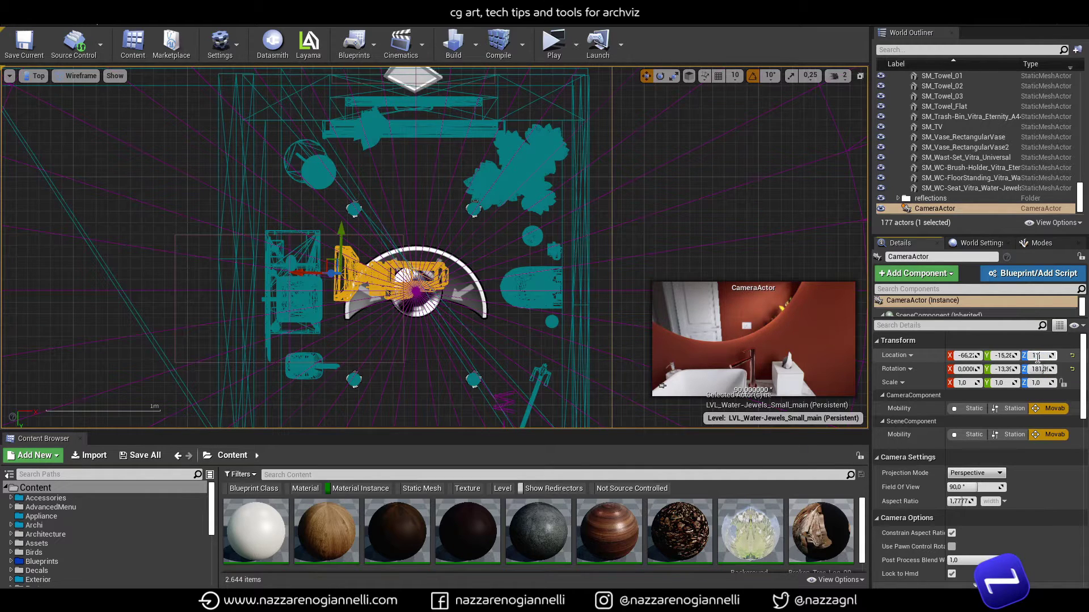
pyautogui.press('Return')
pyautogui.write('170')
pyautogui.press('Return')
pyautogui.write('170')
pyautogui.press('Return')
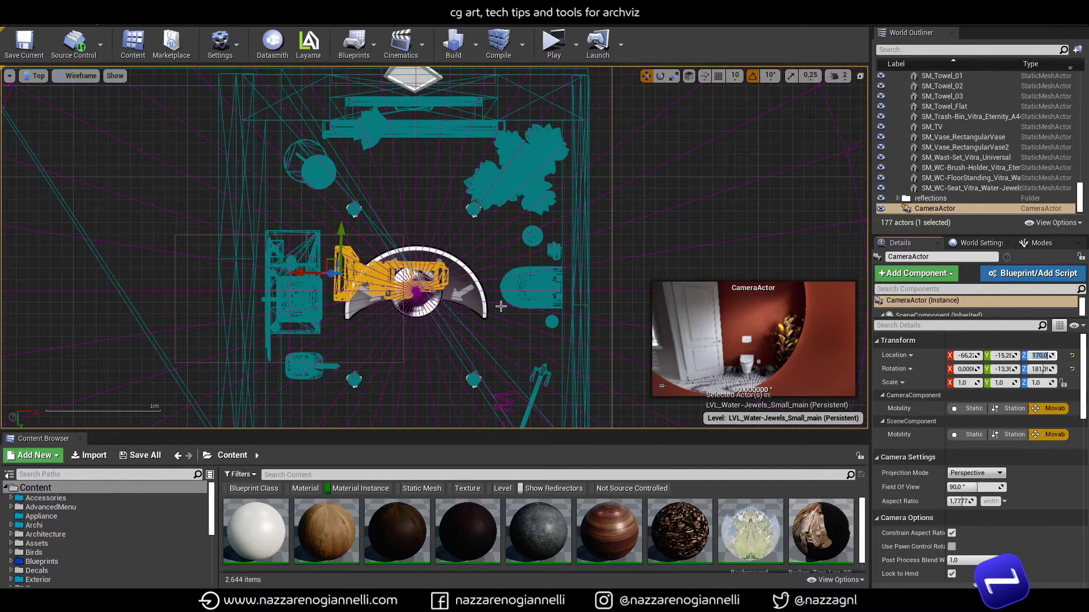
# Move CameraActor back to the middle of the bathroom, at about X -31, Y 3 and Z 178.
pyautogui.moveTo(328, 264); pyautogui.dragTo(370, 285)
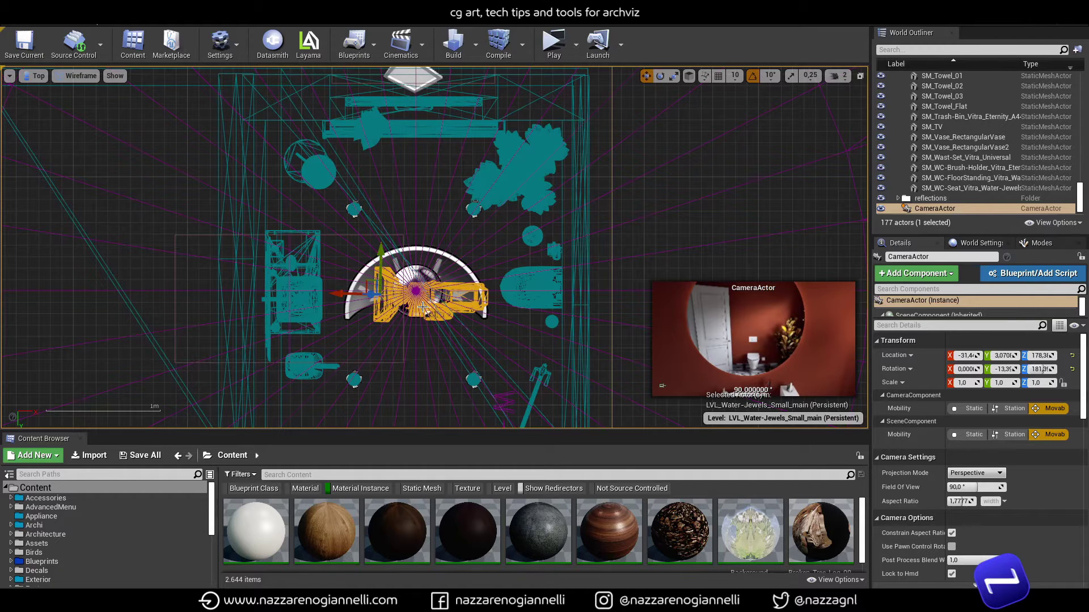
pyautogui.scroll(-4, 423, 307)
pyautogui.moveTo(424, 366); pyautogui.dragTo(441, 282, button='right')
pyautogui.moveTo(439, 361); pyautogui.dragTo(469, 256, button='right')
pyautogui.scroll(-3, 472, 273)
pyautogui.moveTo(440, 390); pyautogui.dragTo(459, 284, button='right')
pyautogui.press('f')
pyautogui.scroll(2, 422, 260)
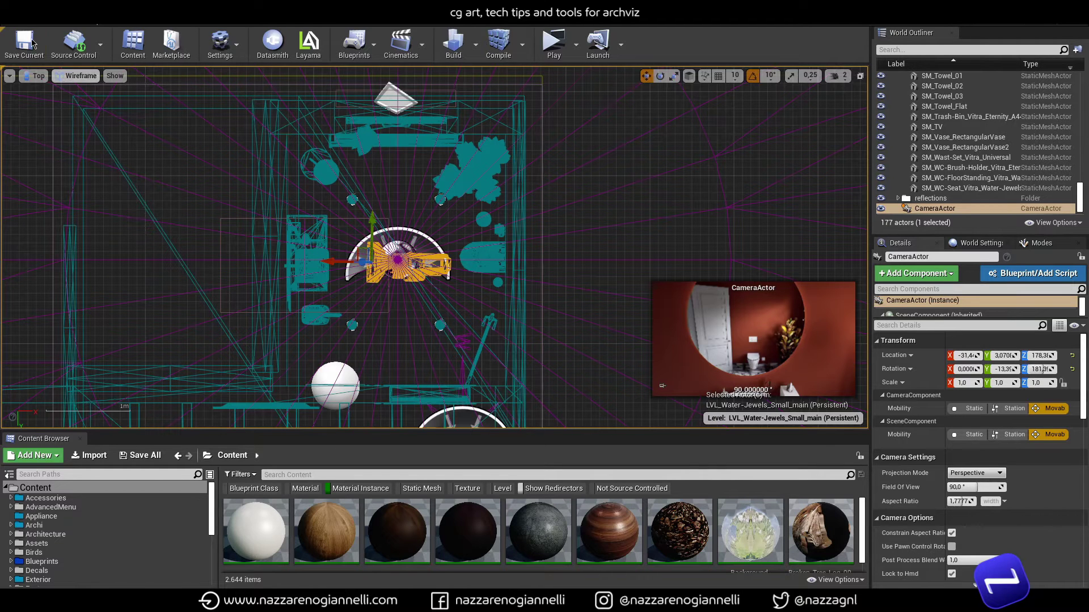
# In the perspective view, duplicate CameraActor and place the copy lower and farther from the washbasin, at a height of about 130.
pyautogui.click(35, 75)
pyautogui.click(51, 96)
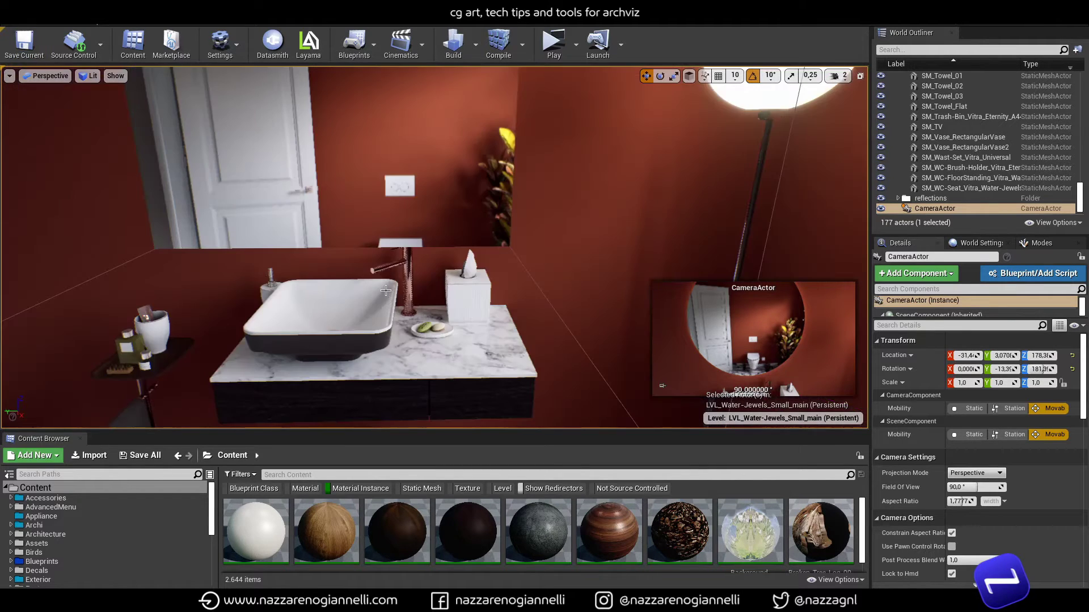
pyautogui.moveTo(426, 276); pyautogui.dragTo(584, 165, button='right')
pyautogui.keyDown('alt'); pyautogui.moveTo(582, 169); pyautogui.dragTo(384, 273); pyautogui.keyUp('alt')
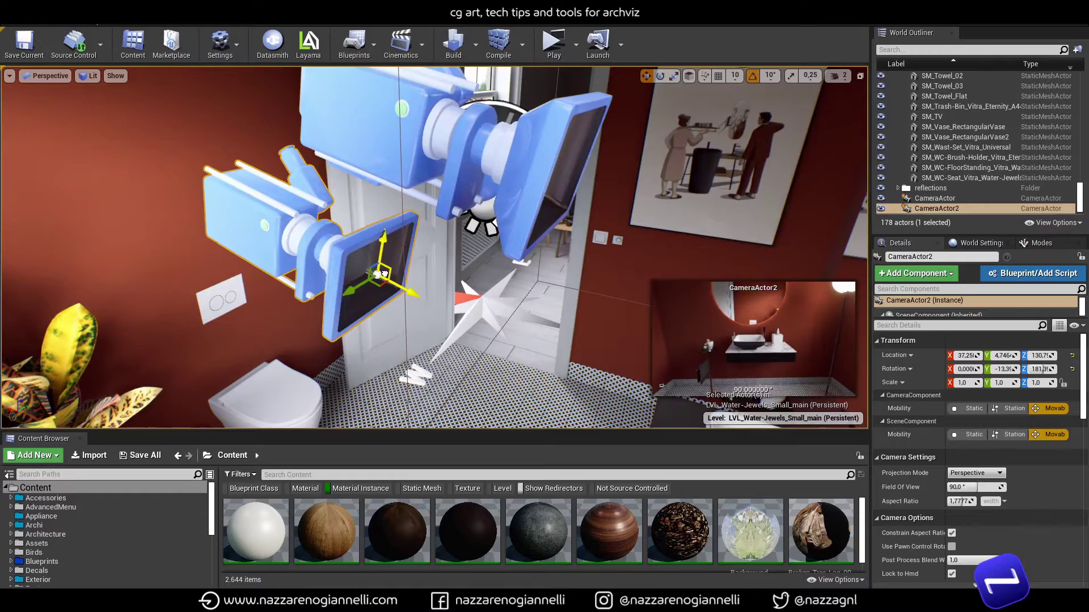
# Reset the rotation of CameraActor2 and then CameraActor to the default values.
pyautogui.moveTo(531, 219); pyautogui.dragTo(255, 233, button='right')
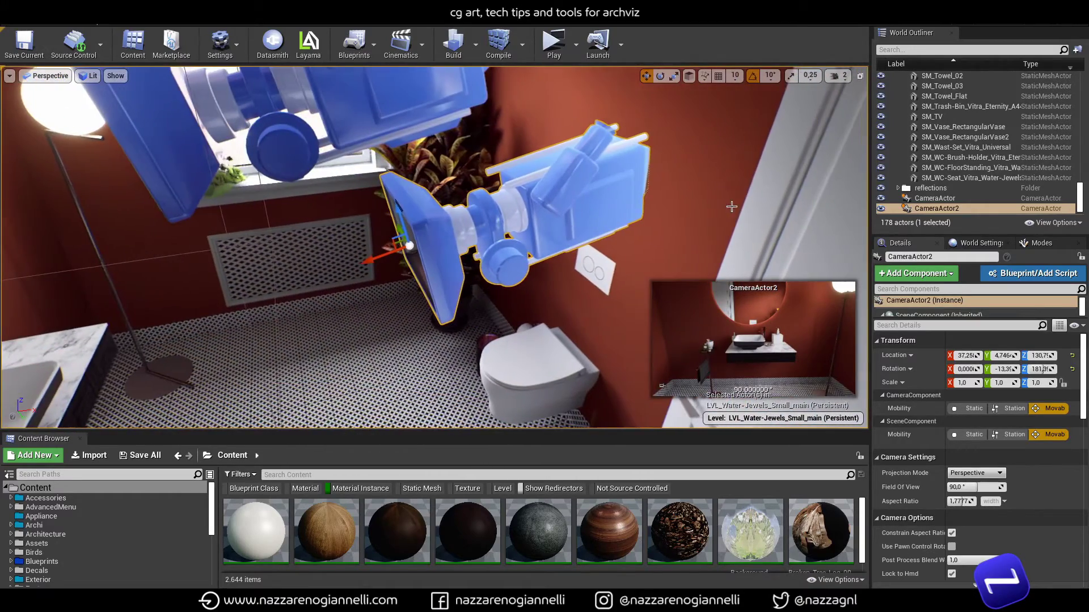
pyautogui.click(1072, 369)
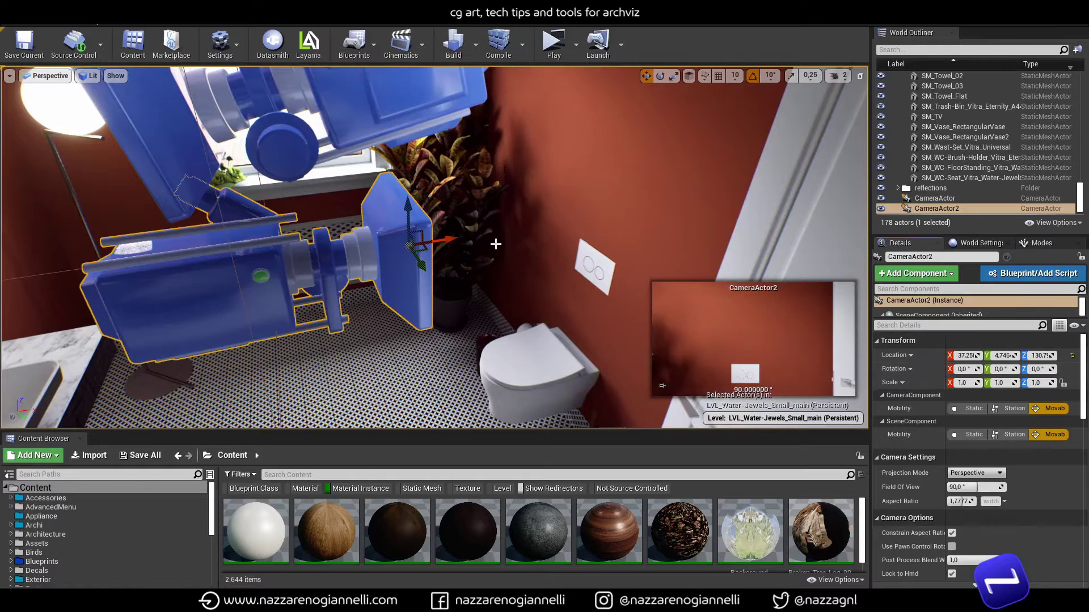
pyautogui.click(408, 105)
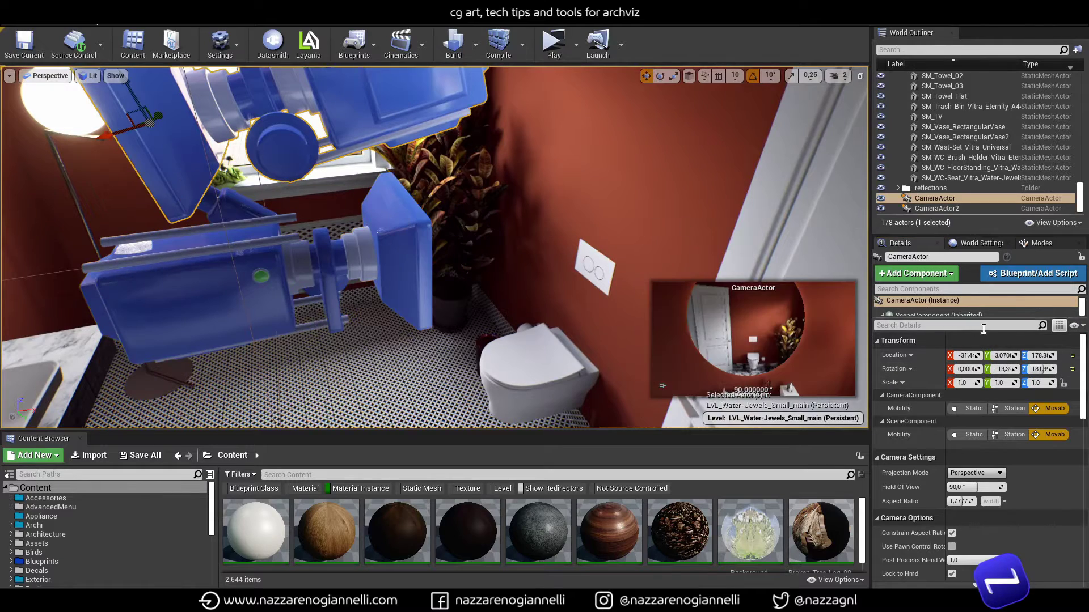
pyautogui.click(1072, 369)
# Unhide the prepared capture cameras in the layama folder and select OtherCam6 in the bathroom.
pyautogui.moveTo(376, 215); pyautogui.dragTo(499, 266, button='right')
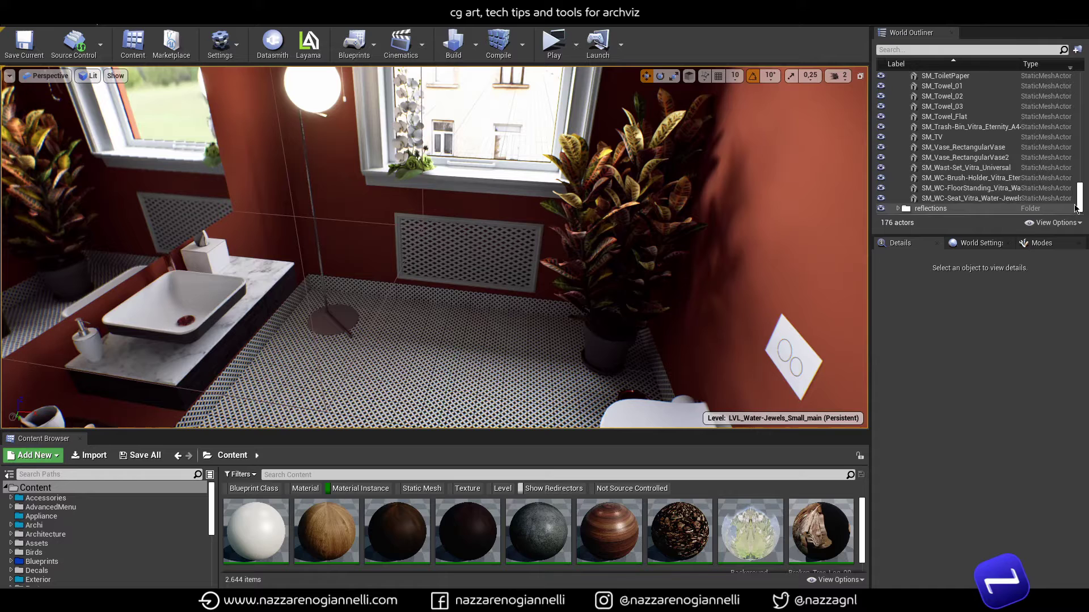
pyautogui.moveTo(1075, 208); pyautogui.dragTo(1065, 93)
pyautogui.click(898, 85)
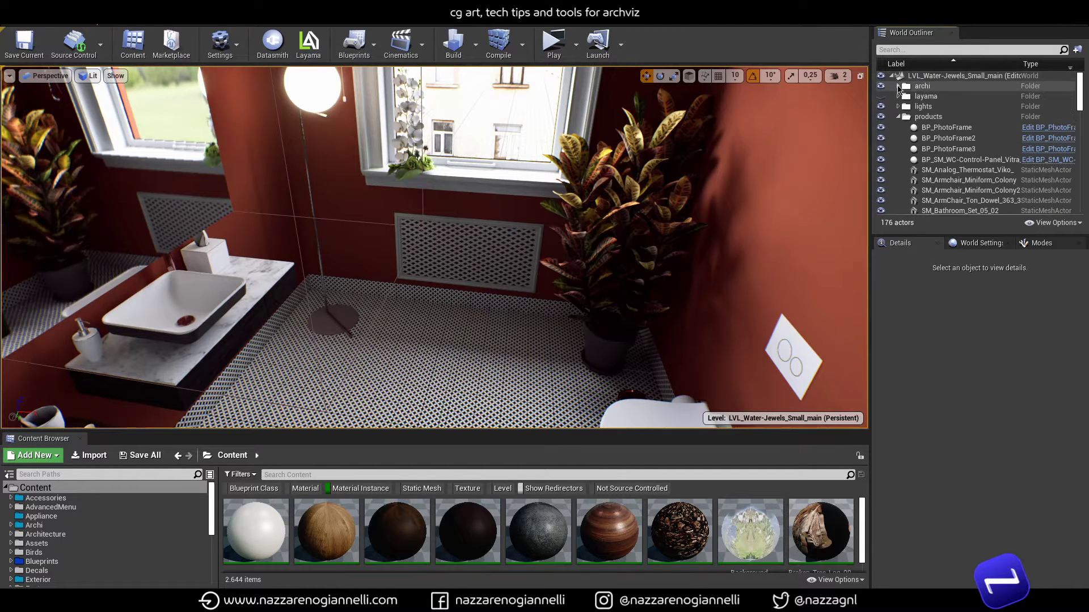
pyautogui.click(881, 96)
pyautogui.moveTo(498, 260); pyautogui.dragTo(635, 300, button='right')
pyautogui.click(497, 261)
pyautogui.moveTo(487, 242); pyautogui.dragTo(490, 238, button='right')
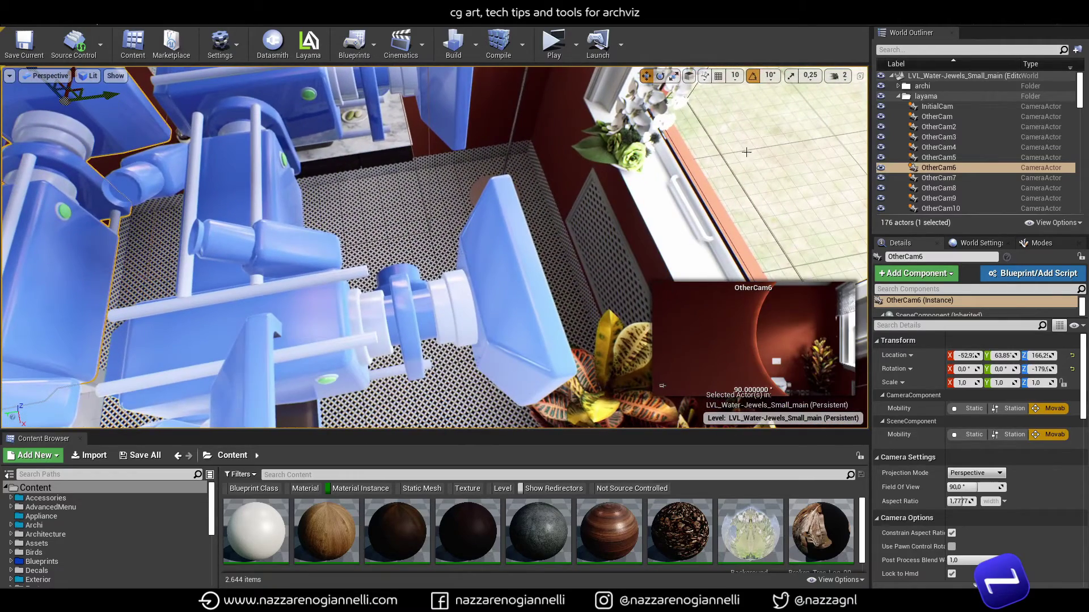
# Look through the camera list in the layama folder and examine the capture cameras placed in the bedroom.
pyautogui.scroll(-3, 979, 157)
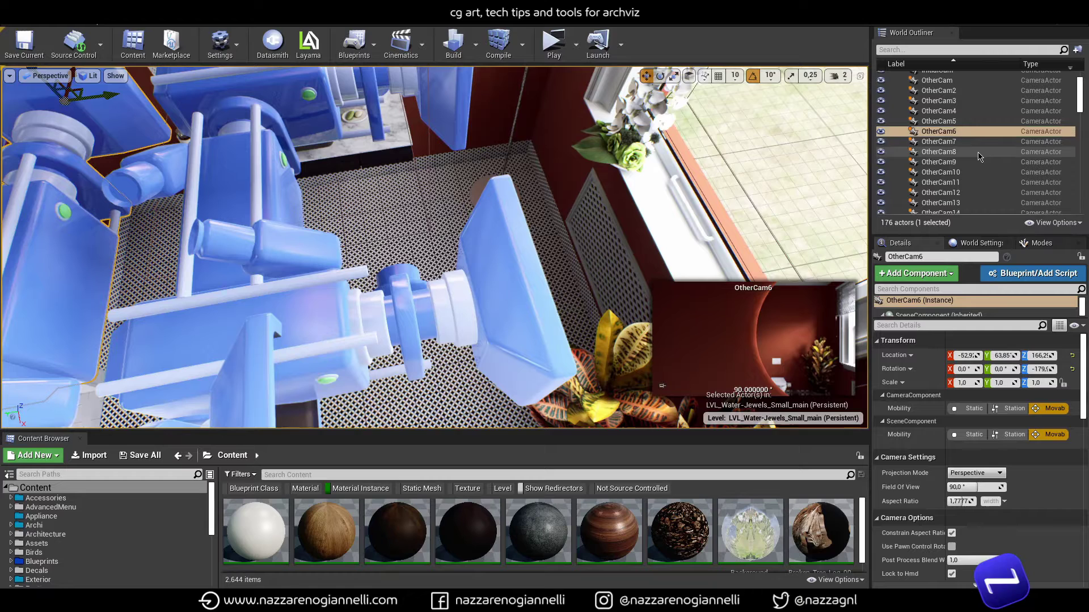
pyautogui.scroll(-2, 979, 157)
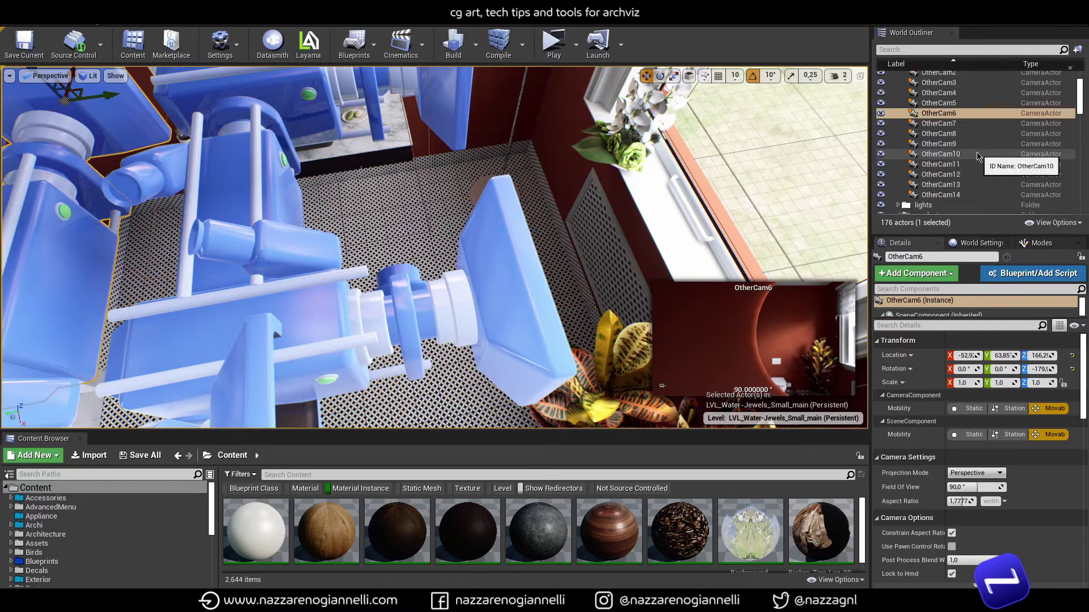
pyautogui.scroll(5, 978, 156)
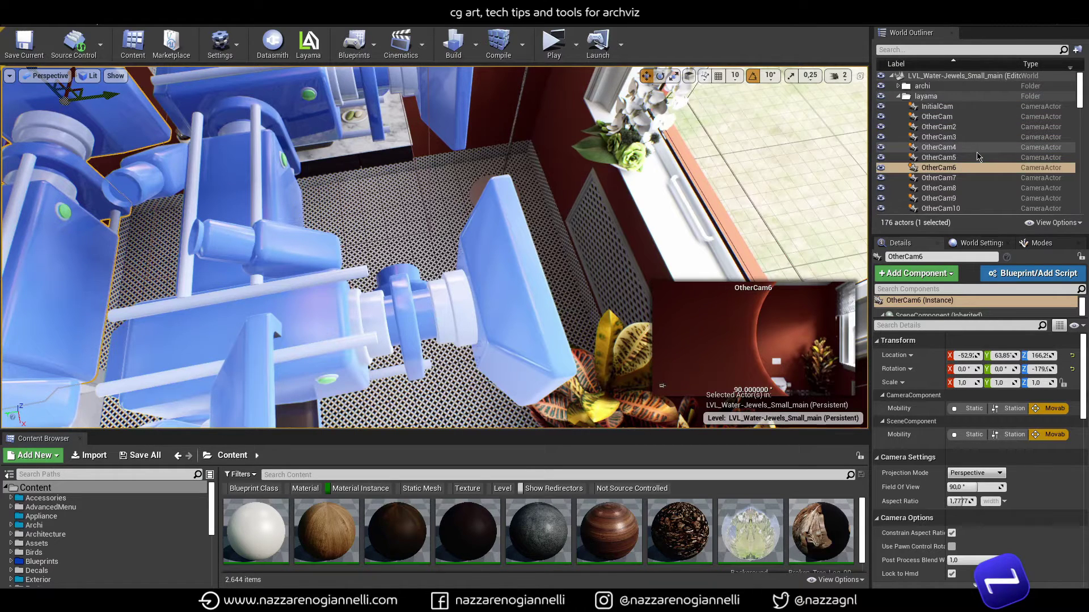
pyautogui.scroll(-1, 977, 156)
pyautogui.scroll(1, 977, 157)
pyautogui.moveTo(567, 239); pyautogui.dragTo(363, 176, button='right')
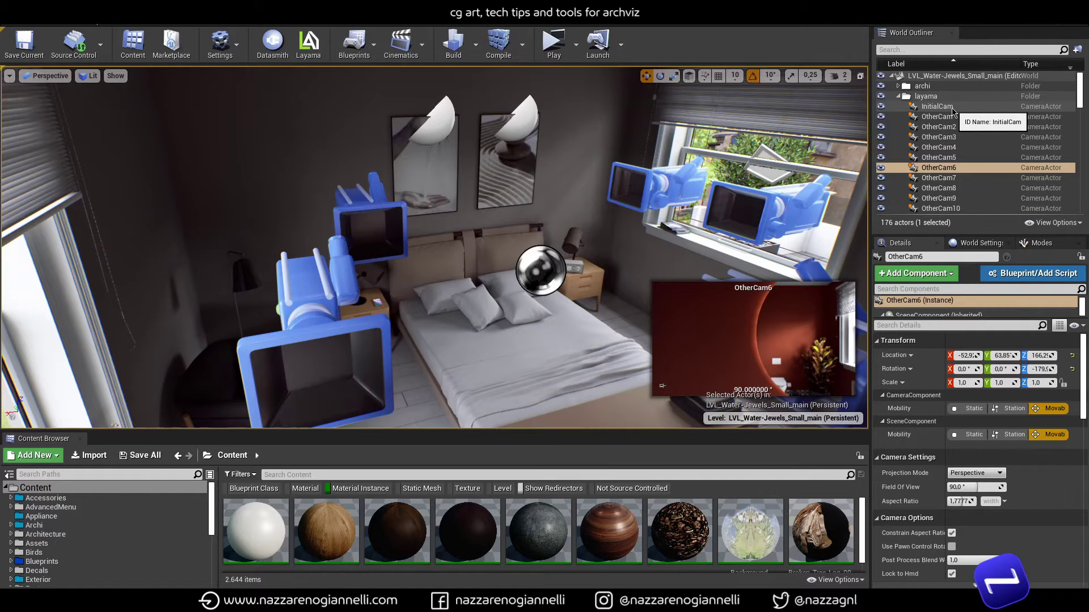
# Select InitialCam, focus the viewport on it and check the remaining cameras in the layama folder.
pyautogui.click(953, 108)
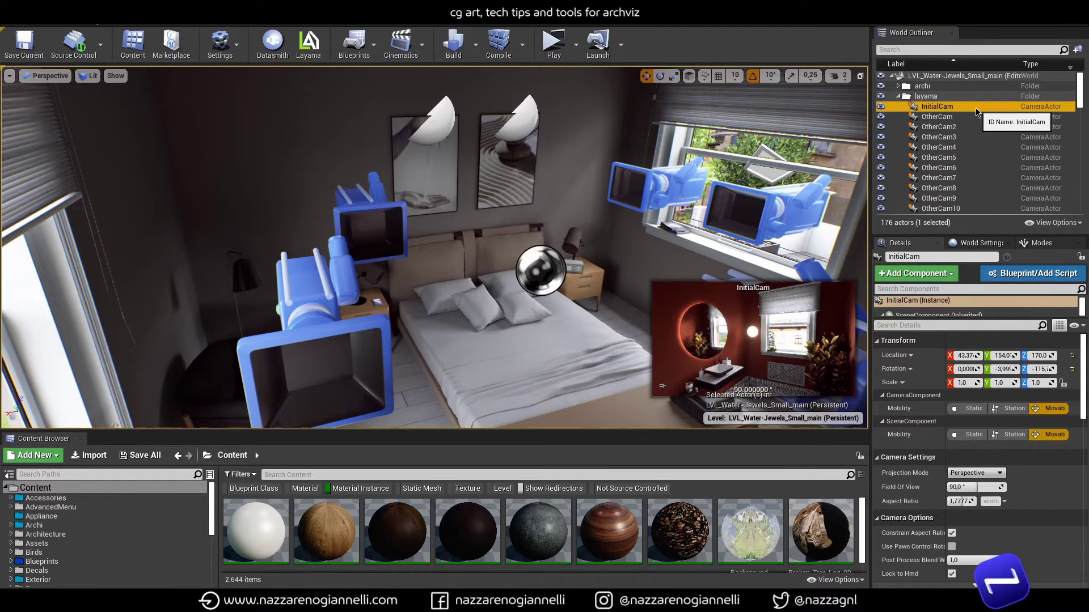
pyautogui.press('f')
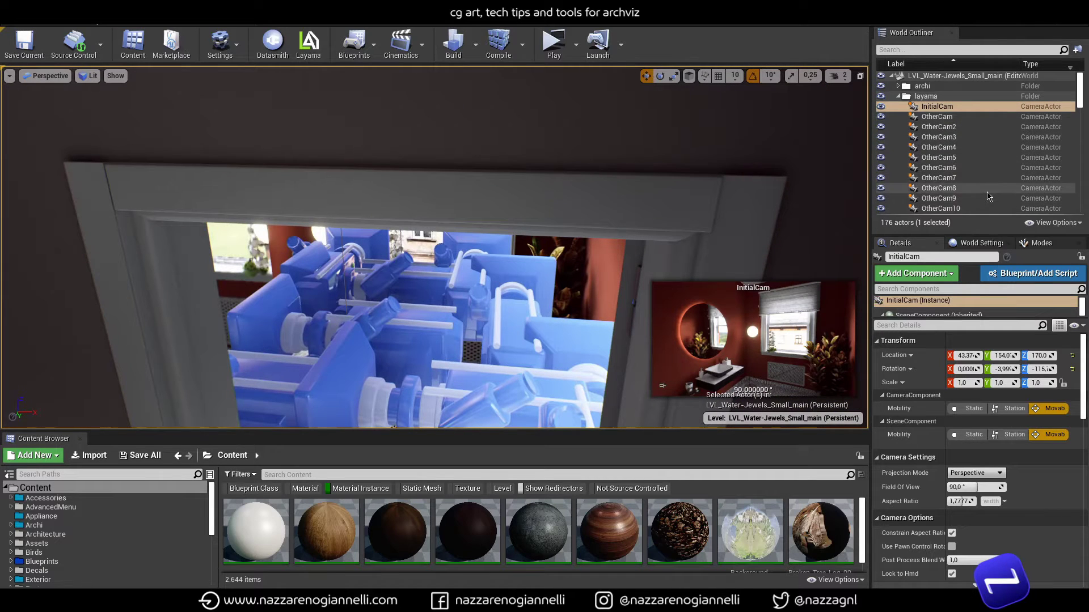
pyautogui.scroll(-3, 987, 195)
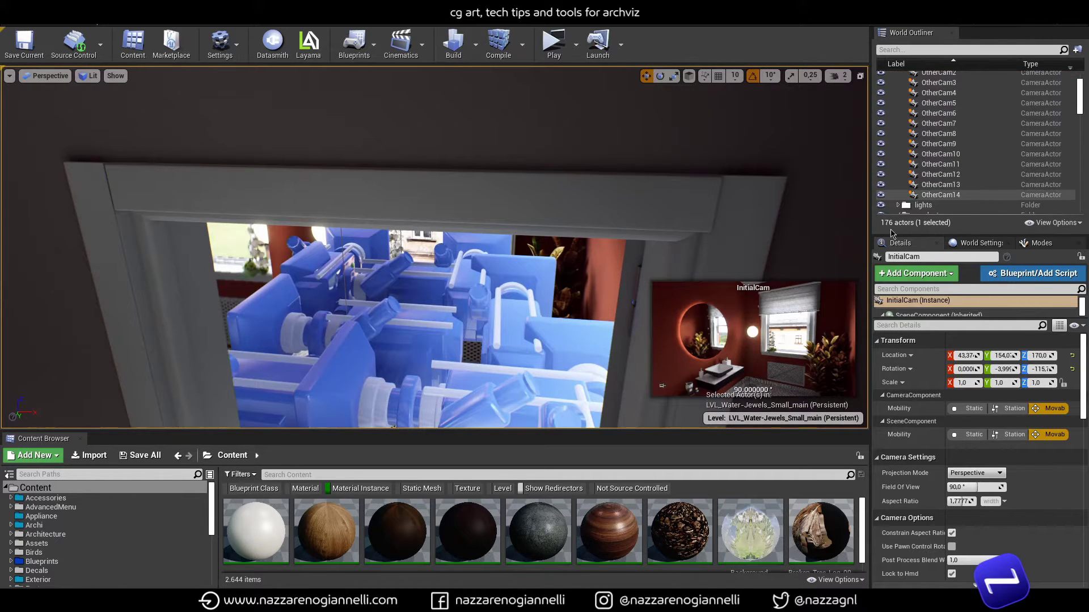
# Move through the doorway to examine how the capture cameras are distributed inside the bathroom.
pyautogui.moveTo(486, 332); pyautogui.dragTo(431, 286, button='right')
pyautogui.press('w')
pyautogui.press('w')
pyautogui.press('w')
pyautogui.press('w')
pyautogui.press('a')
pyautogui.press('w')
pyautogui.press('w')
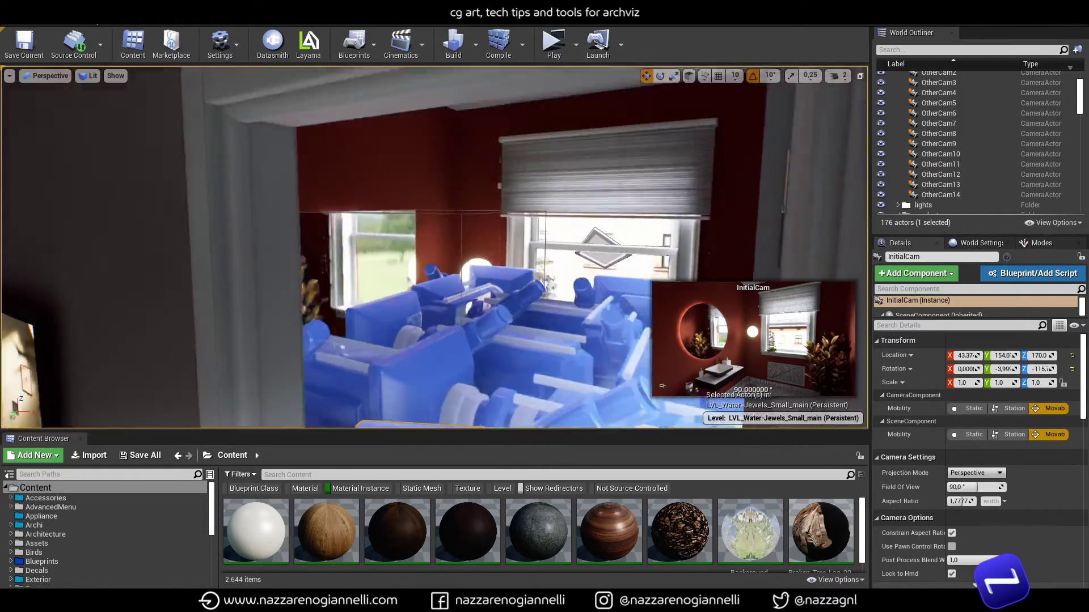
# Switch the viewport to game view to hide the camera models, framing the TV wall and bathroom doorway from the bedroom.
pyautogui.moveTo(433, 247); pyautogui.dragTo(434, 317, button='right')
pyautogui.moveTo(434, 247); pyautogui.dragTo(598, 335, button='right')
pyautogui.moveTo(453, 295); pyautogui.dragTo(498, 313, button='right')
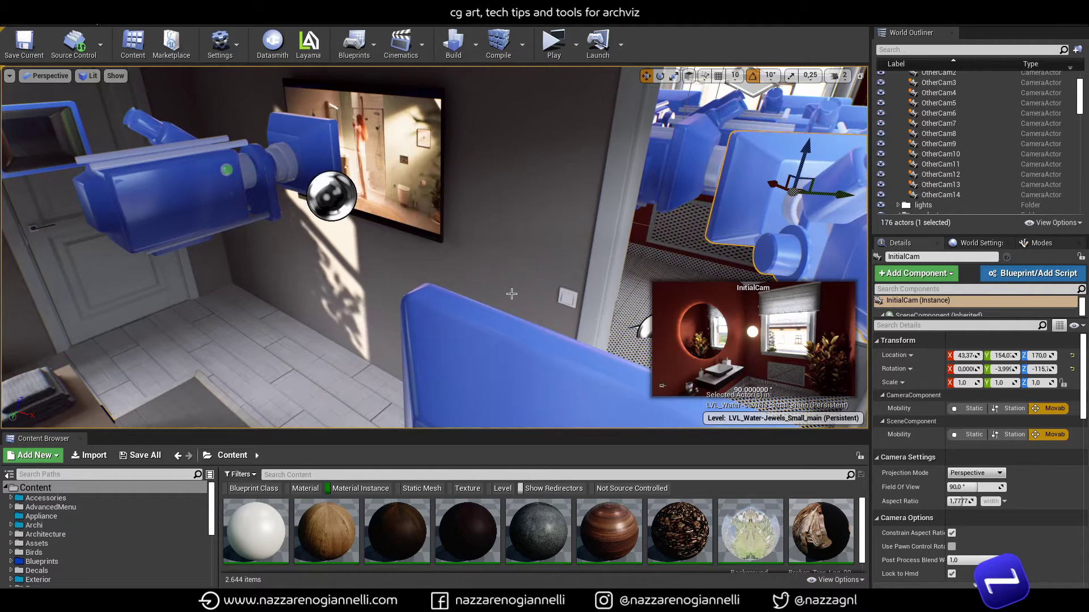
pyautogui.press('g')
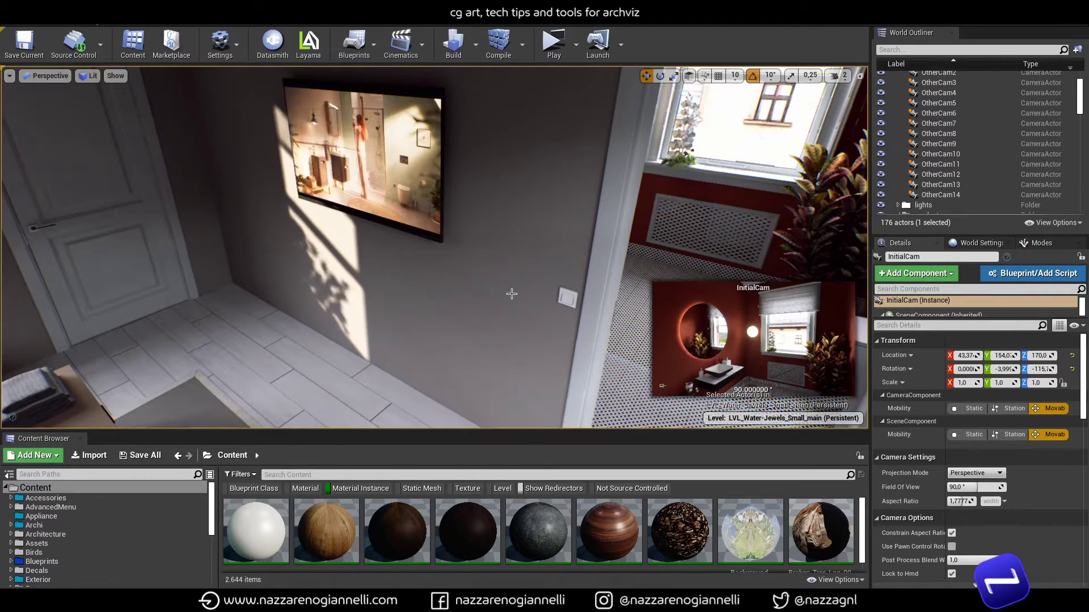
pyautogui.moveTo(490, 294)
pyautogui.mouseDown(button='right')
pyautogui.moveTo(216, 284)
pyautogui.moveTo(521, 286)
pyautogui.moveTo(474, 291)
pyautogui.mouseUp(button='right')
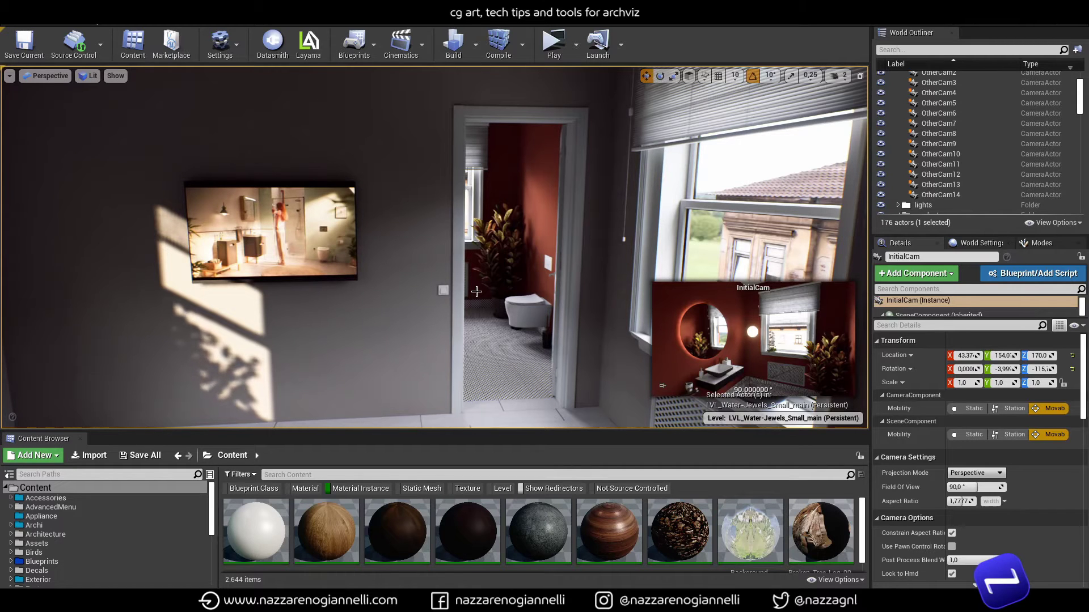
# Run the console command r.ForceLOD 0 to force the highest level of detail on all meshes.
pyautogui.press('`')
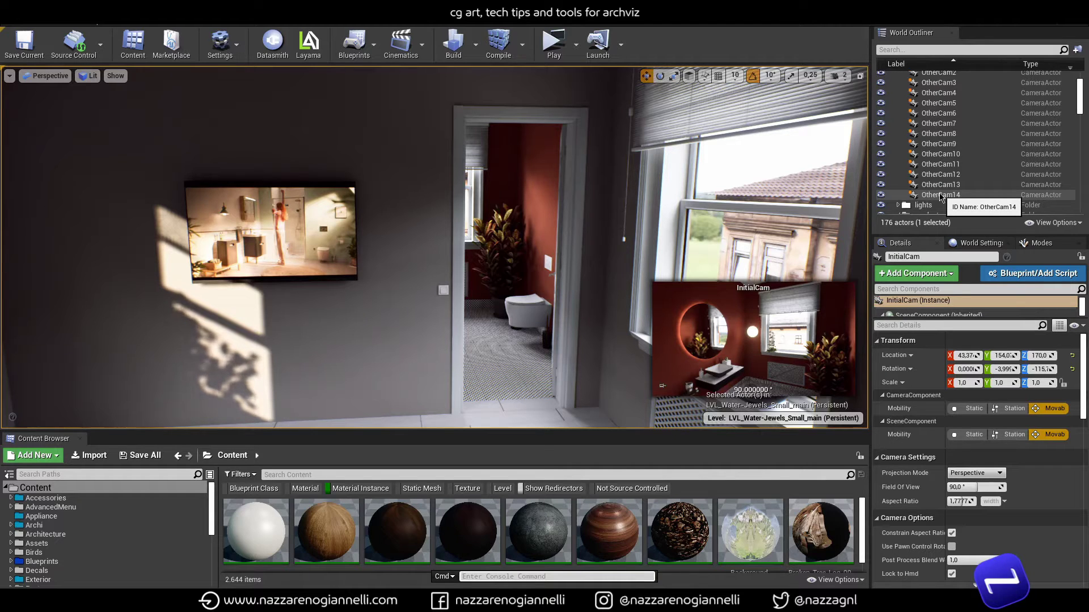
pyautogui.write('lod')
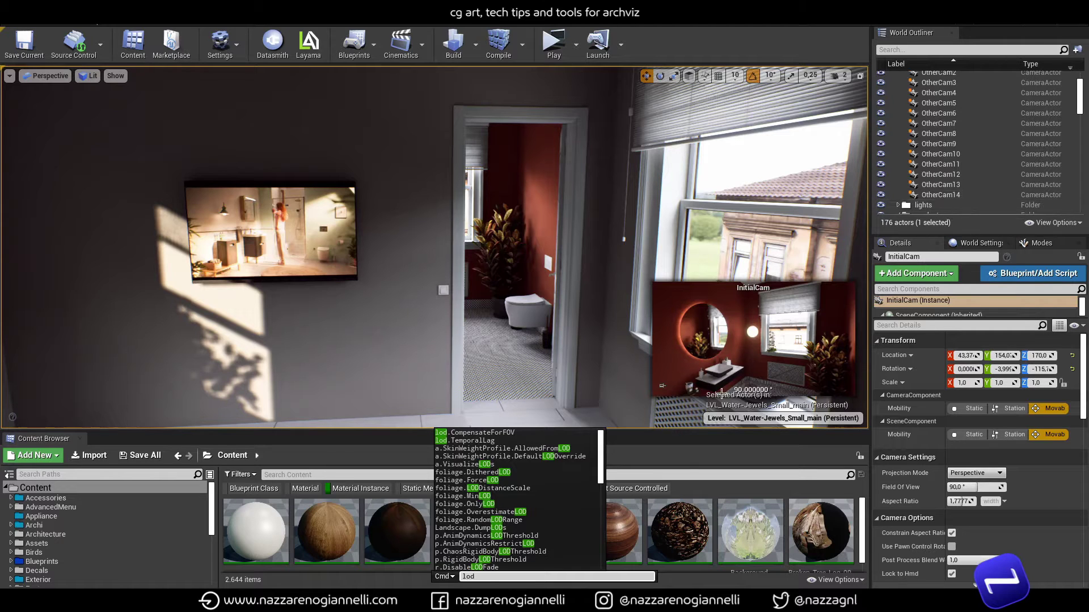
pyautogui.scroll(-3, 565, 497)
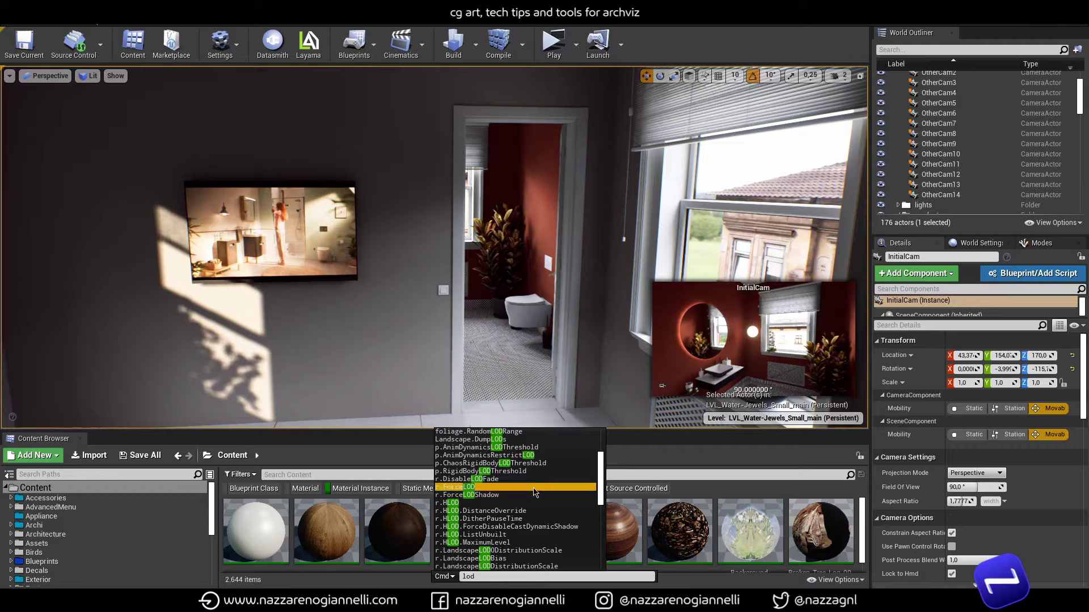
pyautogui.click(538, 488)
pyautogui.click(515, 573)
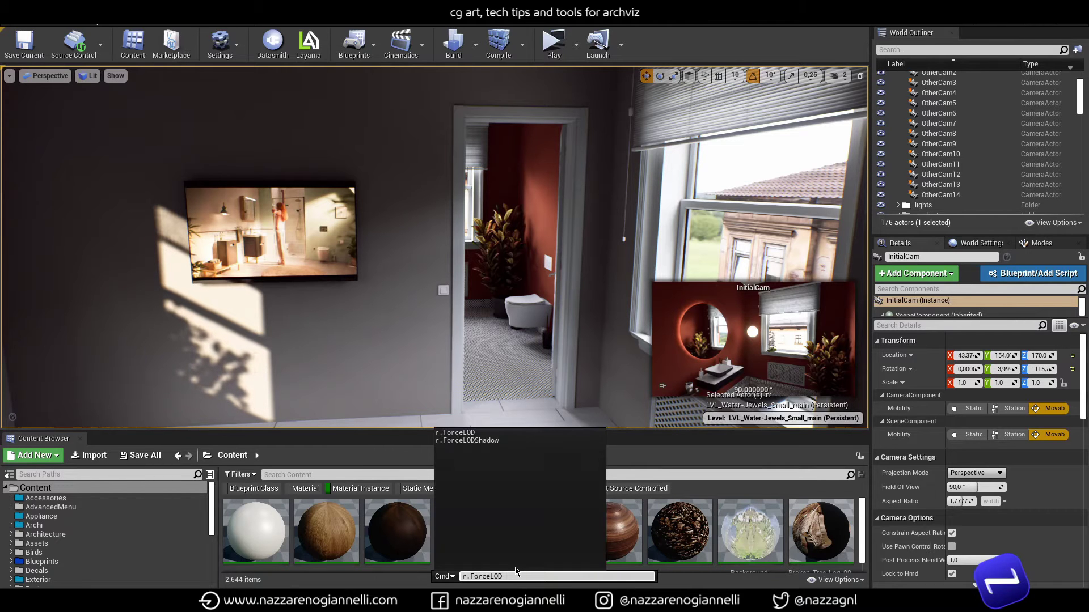
pyautogui.write('0')
pyautogui.press('Return')
pyautogui.moveTo(515, 341); pyautogui.dragTo(543, 340, button='right')
pyautogui.moveTo(444, 335); pyautogui.dragTo(472, 339, button='right')
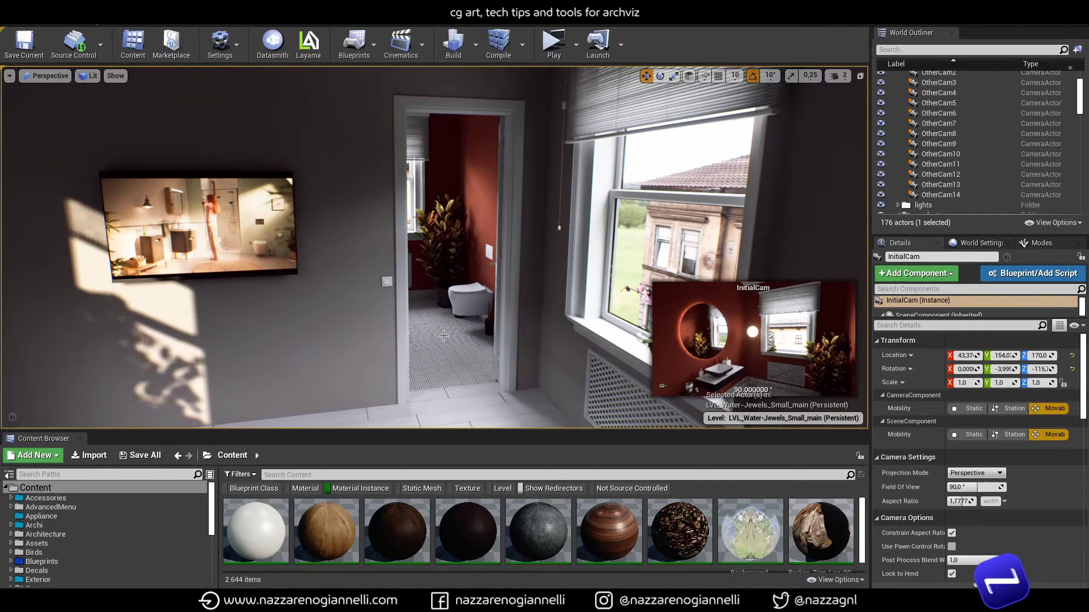
# Open the Layama exporter and keep Ignore foliage for mesh creation, Use best settings and Open Layama editor as its options.
pyautogui.click(313, 59)
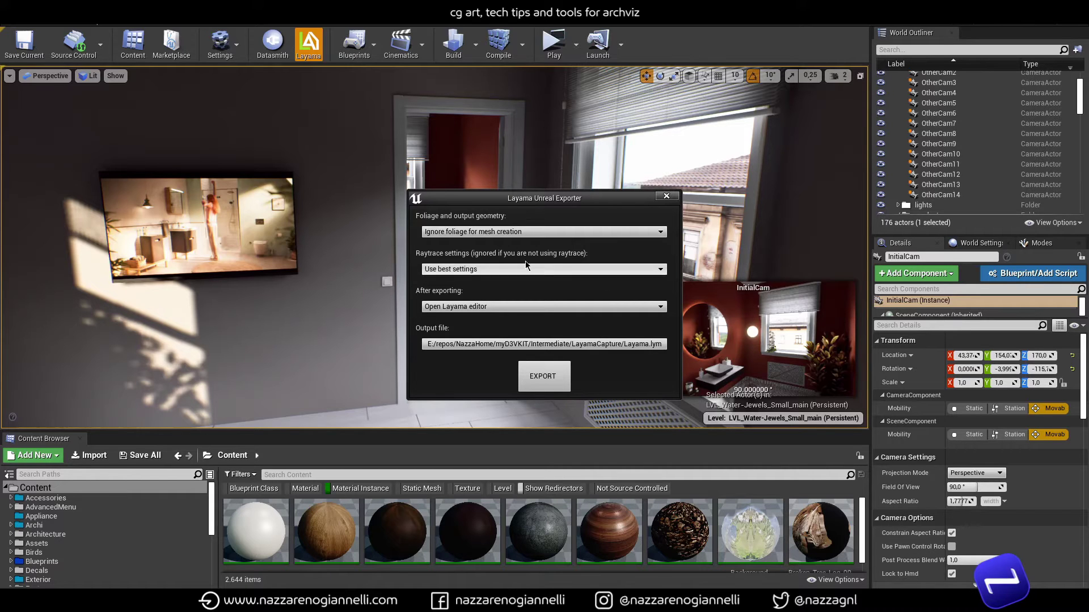
pyautogui.click(517, 232)
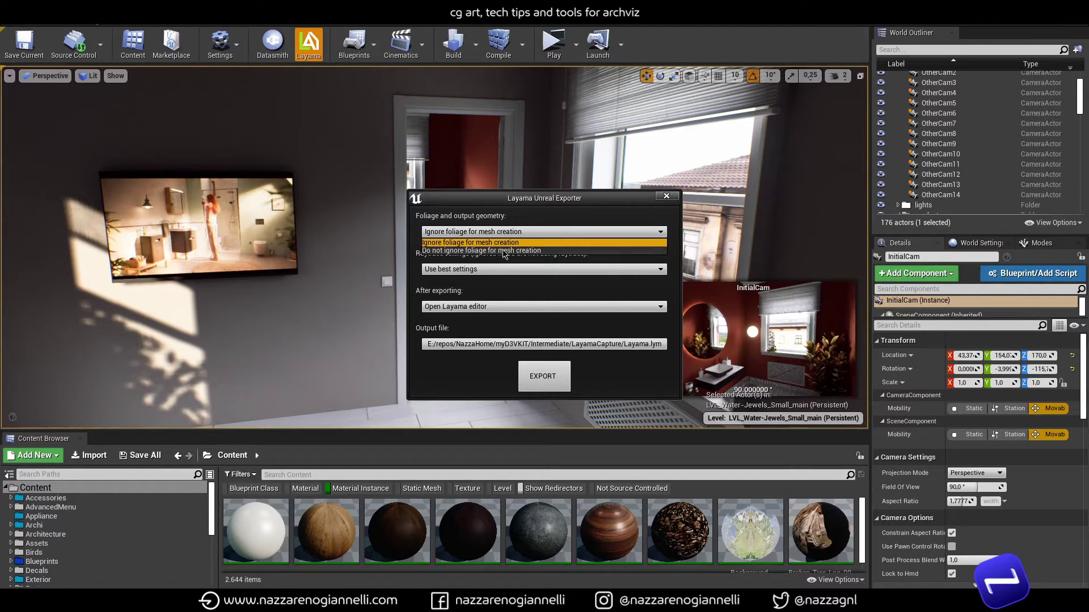
pyautogui.click(522, 224)
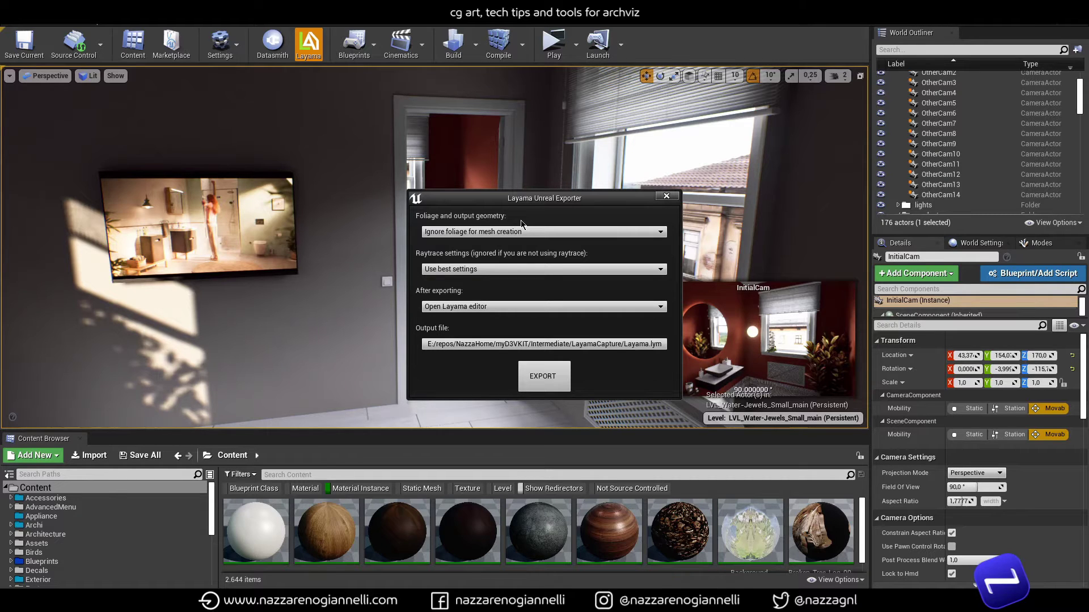
pyautogui.moveTo(486, 234)
pyautogui.click(486, 271)
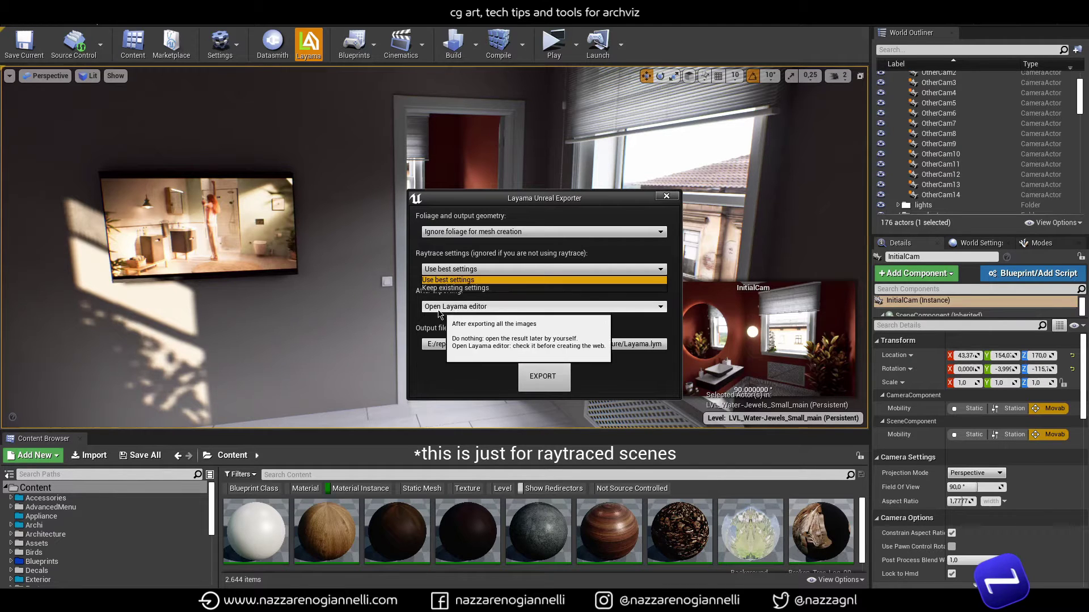
pyautogui.click(437, 307)
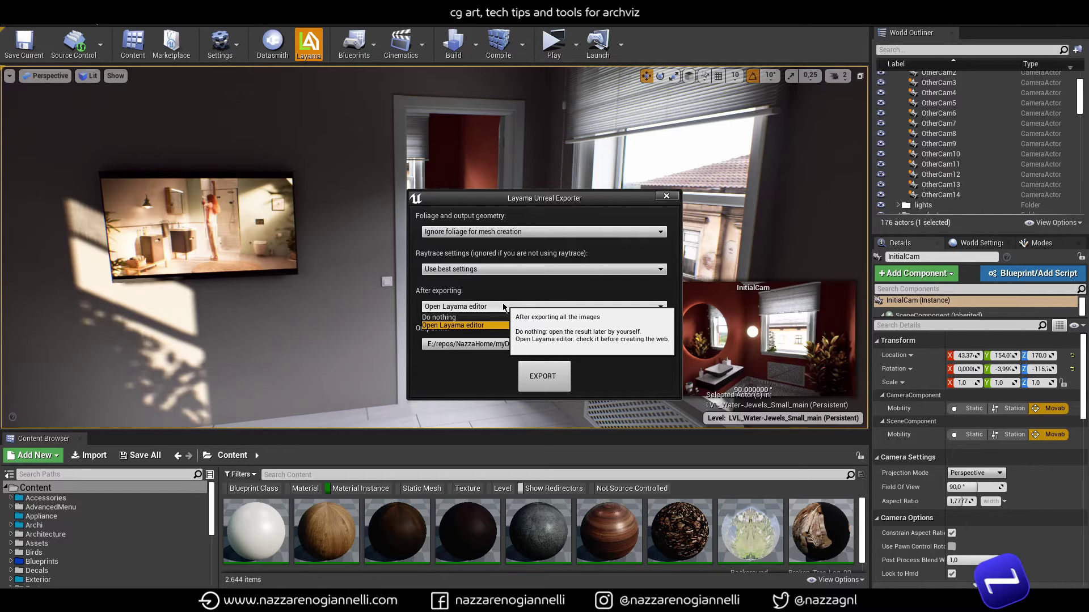
pyautogui.click(472, 326)
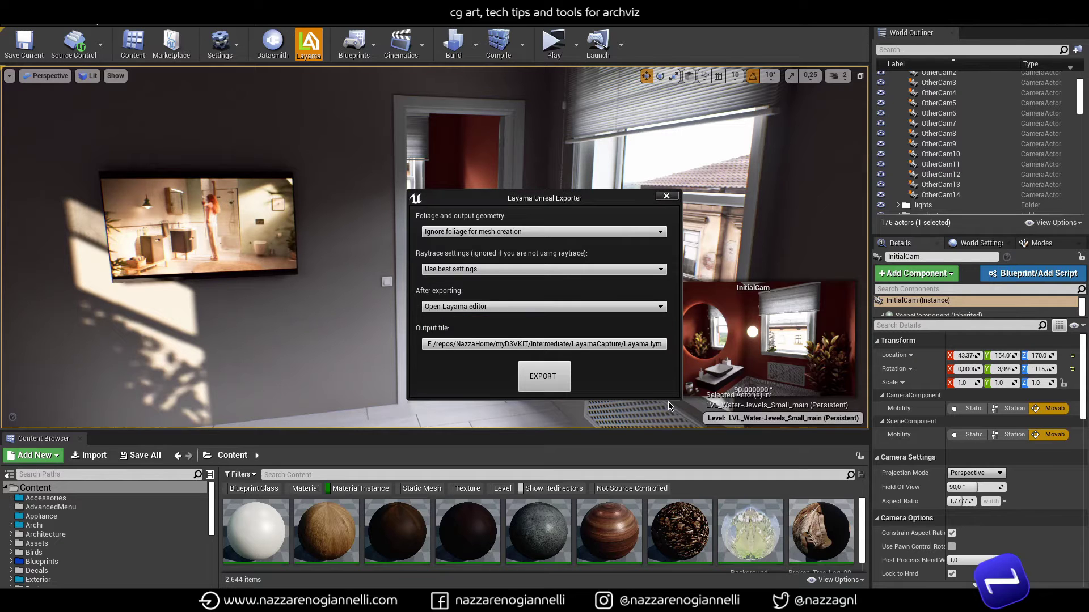
# Set the export's output file to Layama.lym in the E:/LayamaCapture/Tut/capture folder.
pyautogui.click(603, 345)
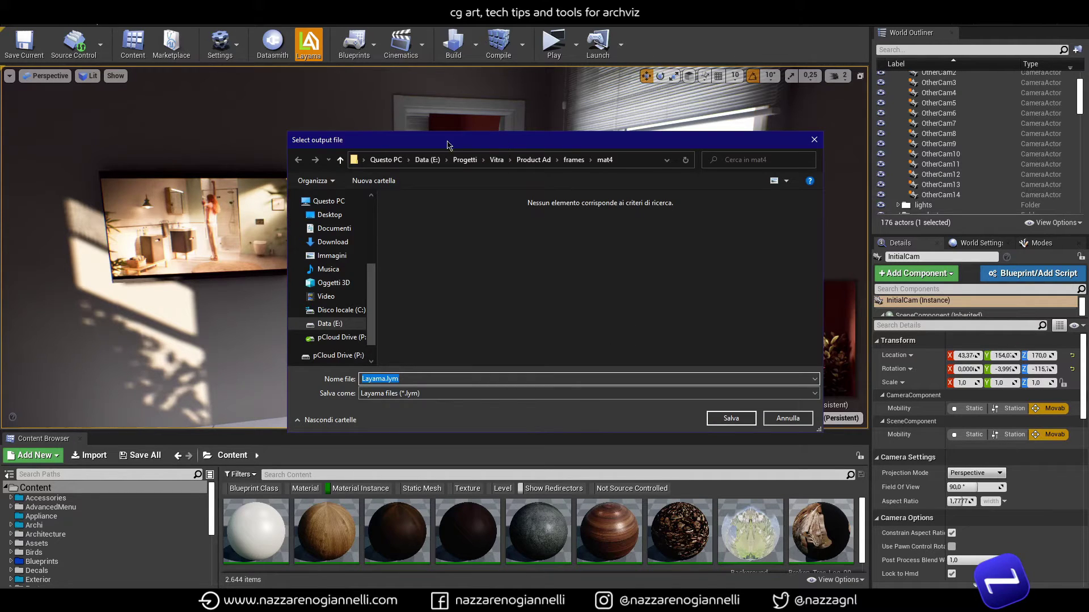
pyautogui.click(465, 160)
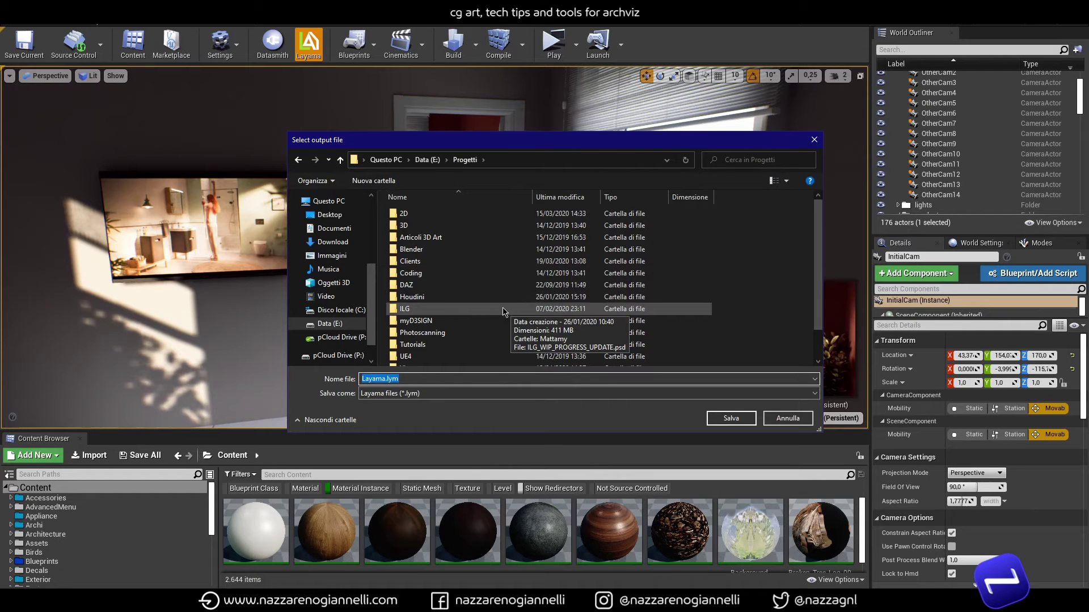
pyautogui.scroll(-1, 501, 305)
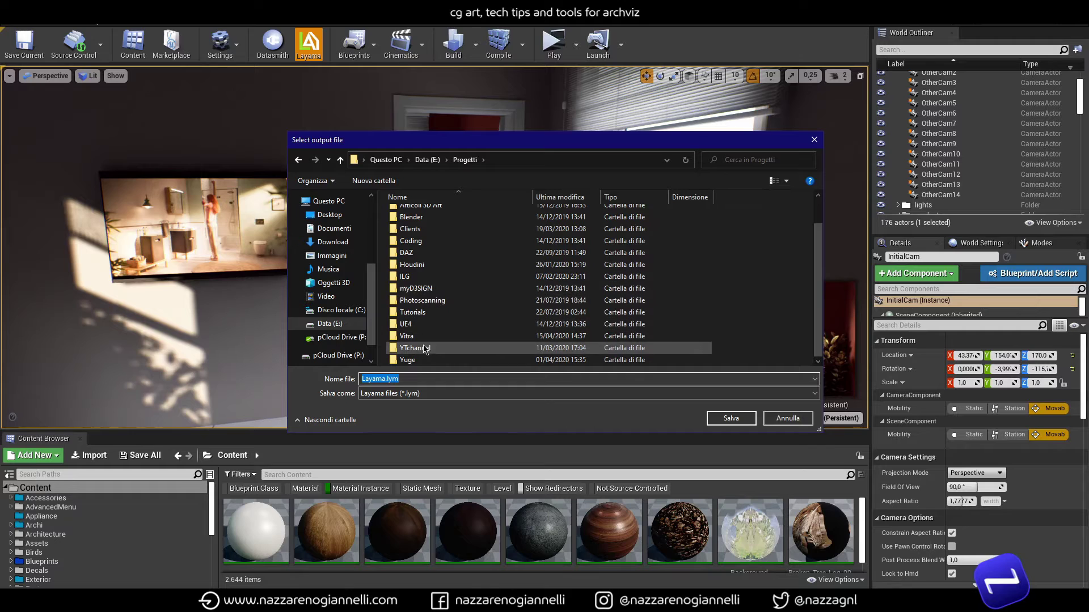
pyautogui.click(427, 159)
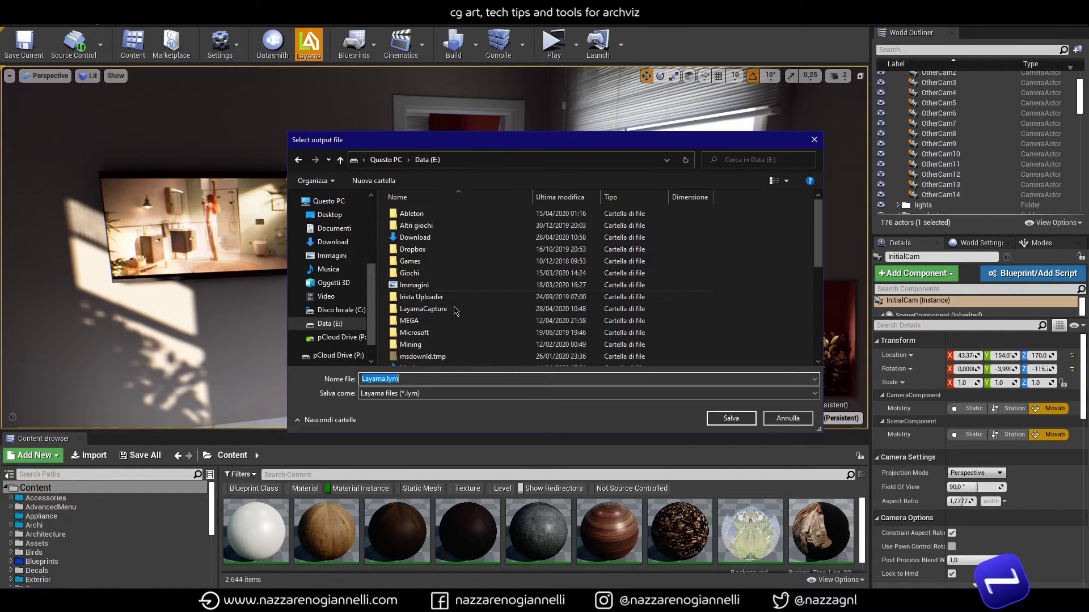
pyautogui.scroll(1, 451, 321)
pyautogui.doubleClick(436, 277)
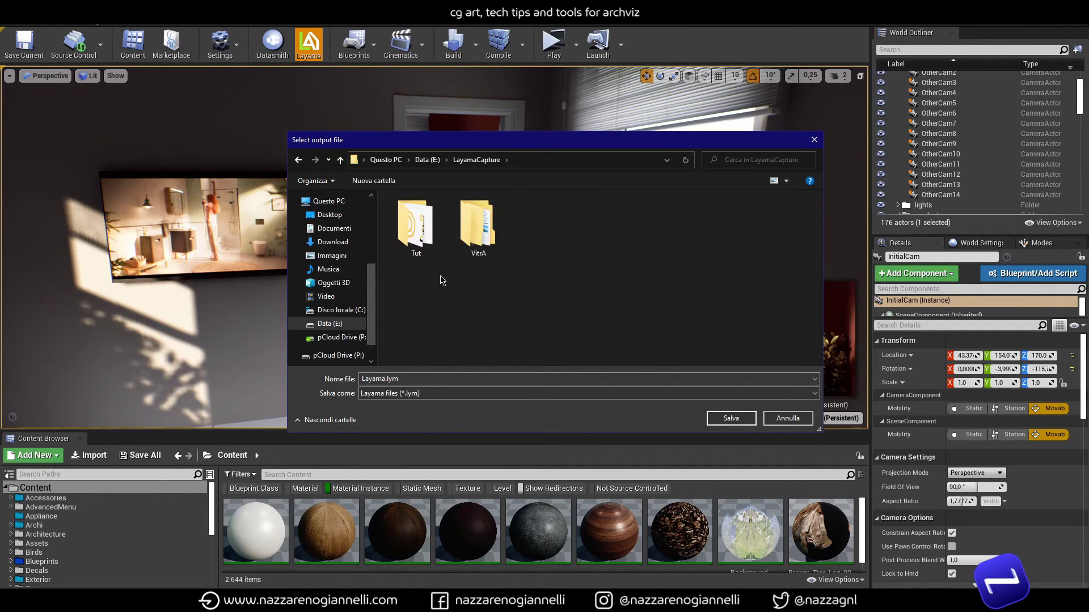
pyautogui.doubleClick(417, 230)
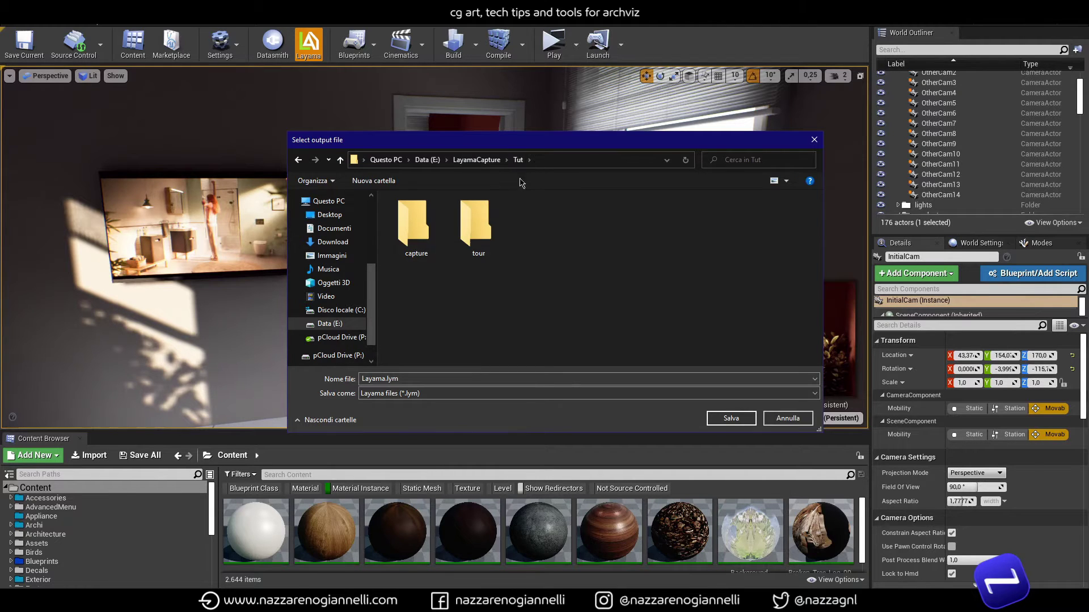
pyautogui.doubleClick(424, 230)
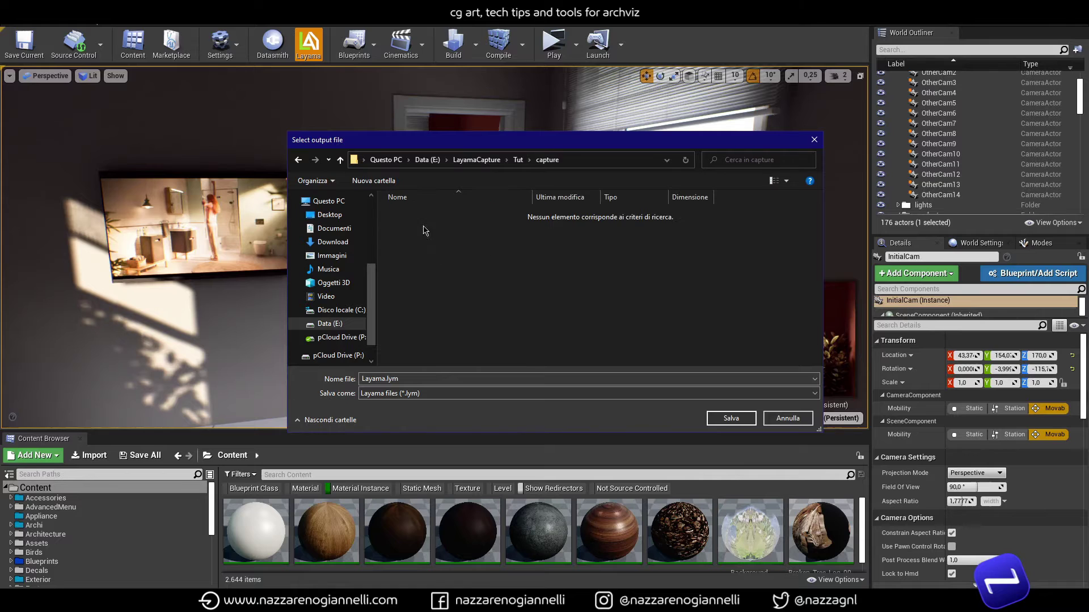
pyautogui.click(731, 418)
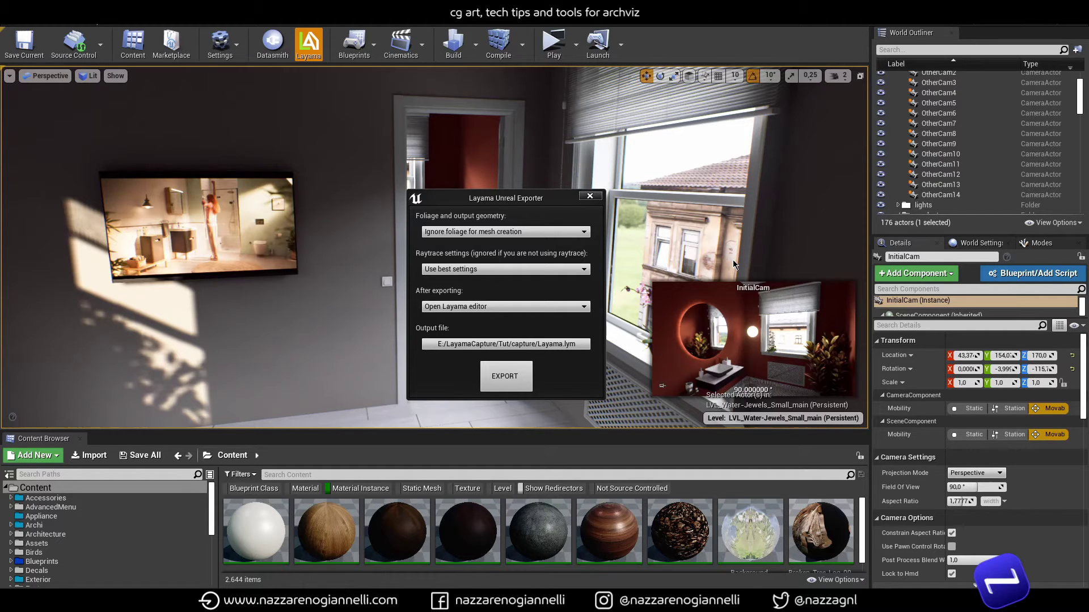
# Run the Layama export and enter the web title "Our awesome tour" and web description "Let's see this apartment".
pyautogui.click(506, 377)
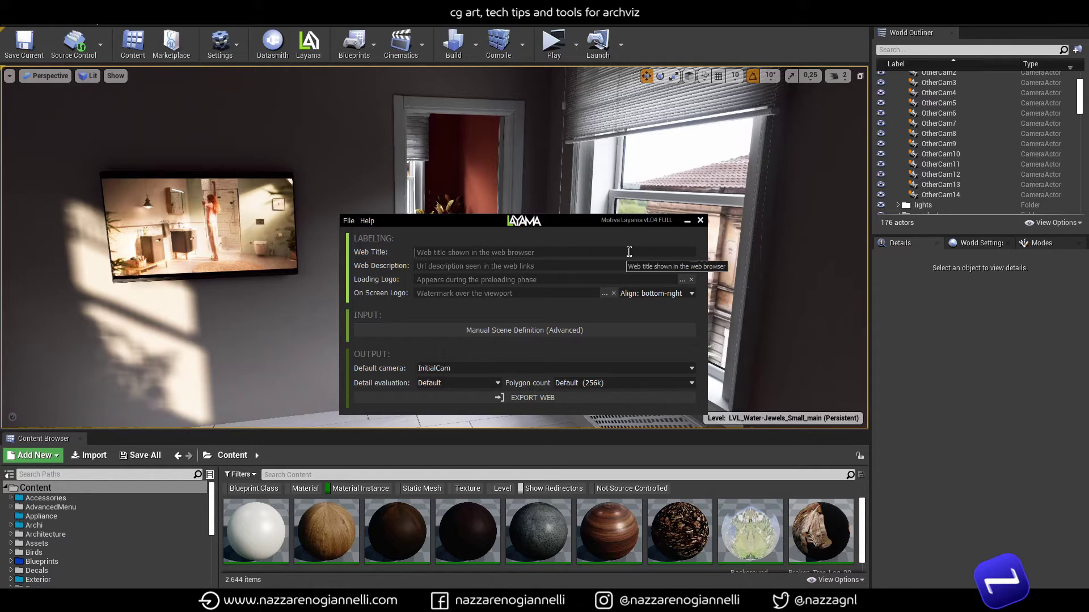
pyautogui.write('Our awesome tour')
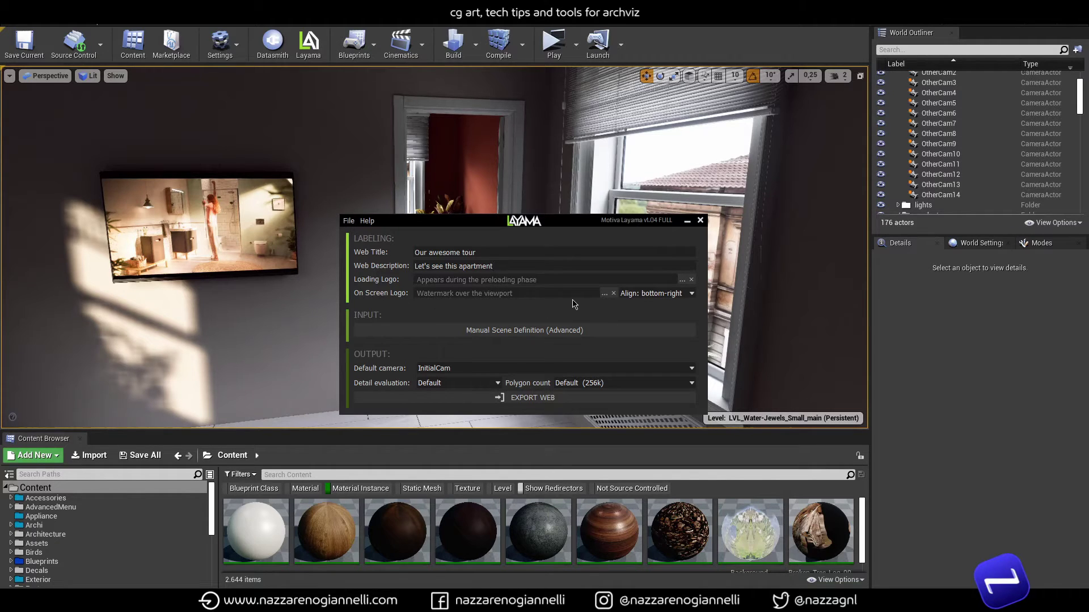
# Set myD3SIGN_LoadingLogo.png as the loading logo and myD3SIGN_OnScreenLogo.png as the on-screen logo, both from E:/LayamaCapture/Tut.
pyautogui.click(683, 282)
pyautogui.scroll(-3, 482, 413)
pyautogui.scroll(1, 479, 318)
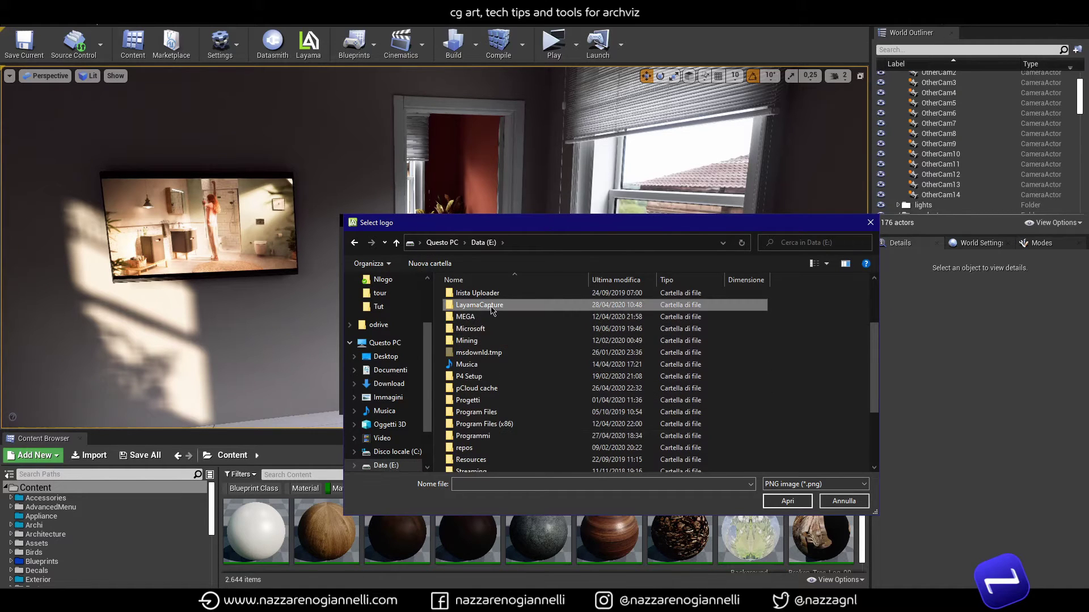
pyautogui.doubleClick(479, 305)
pyautogui.doubleClick(479, 318)
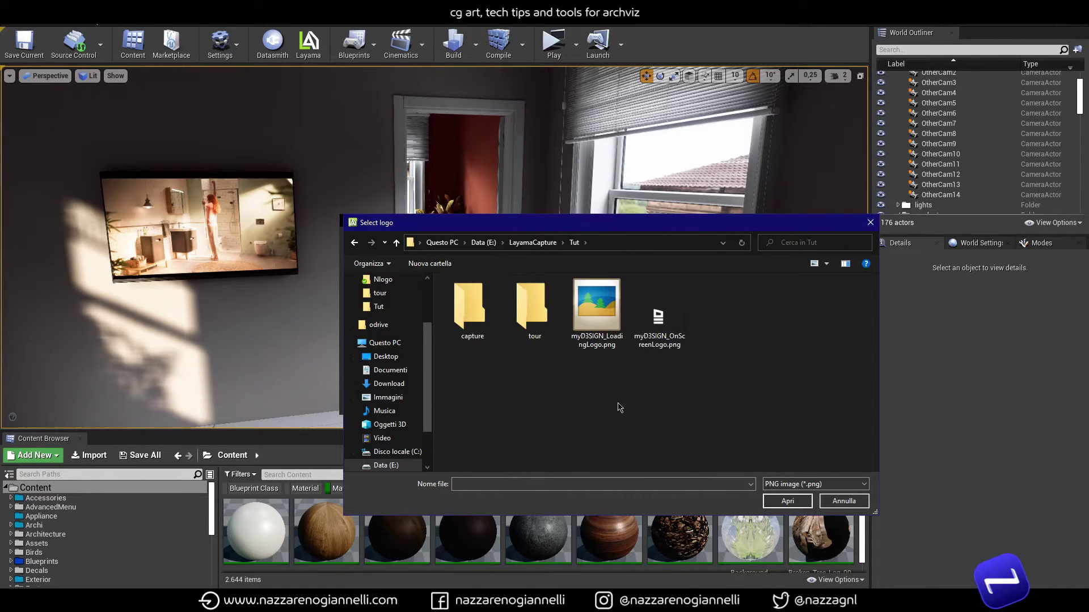
pyautogui.doubleClick(600, 332)
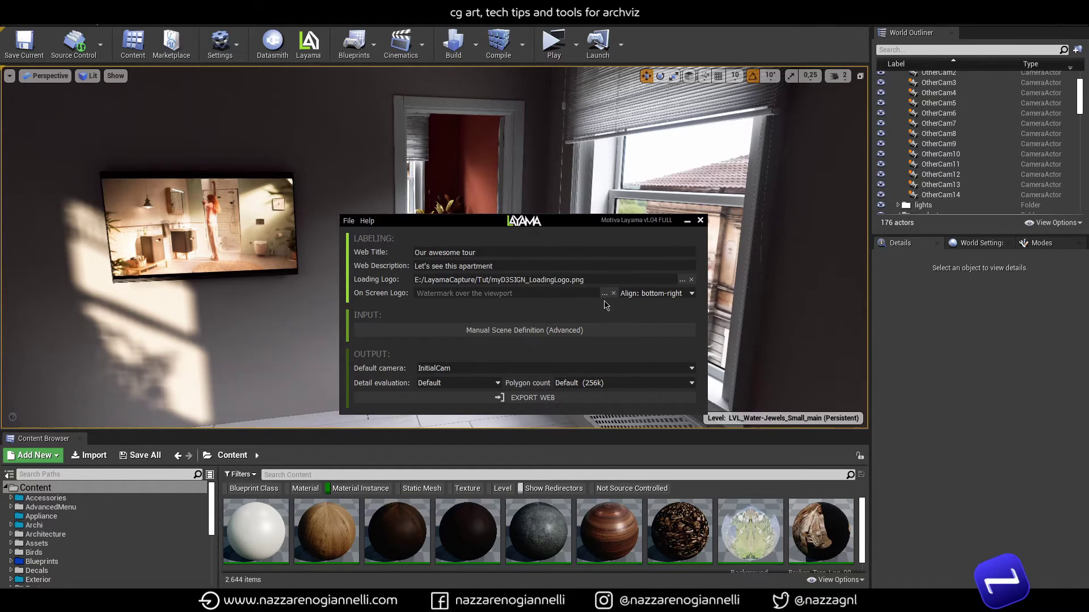
pyautogui.click(605, 293)
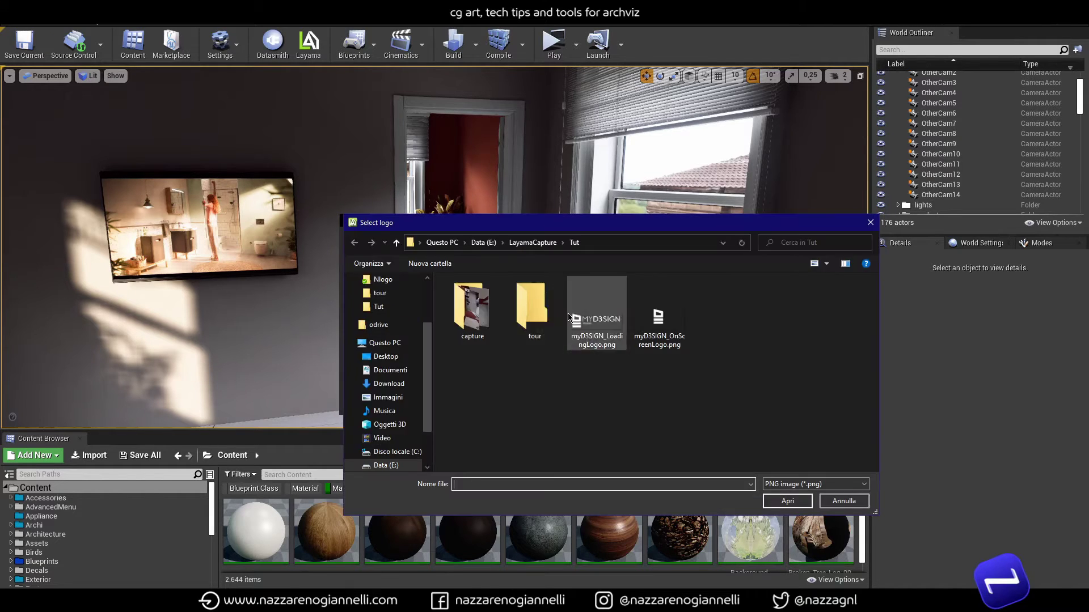
pyautogui.doubleClick(658, 337)
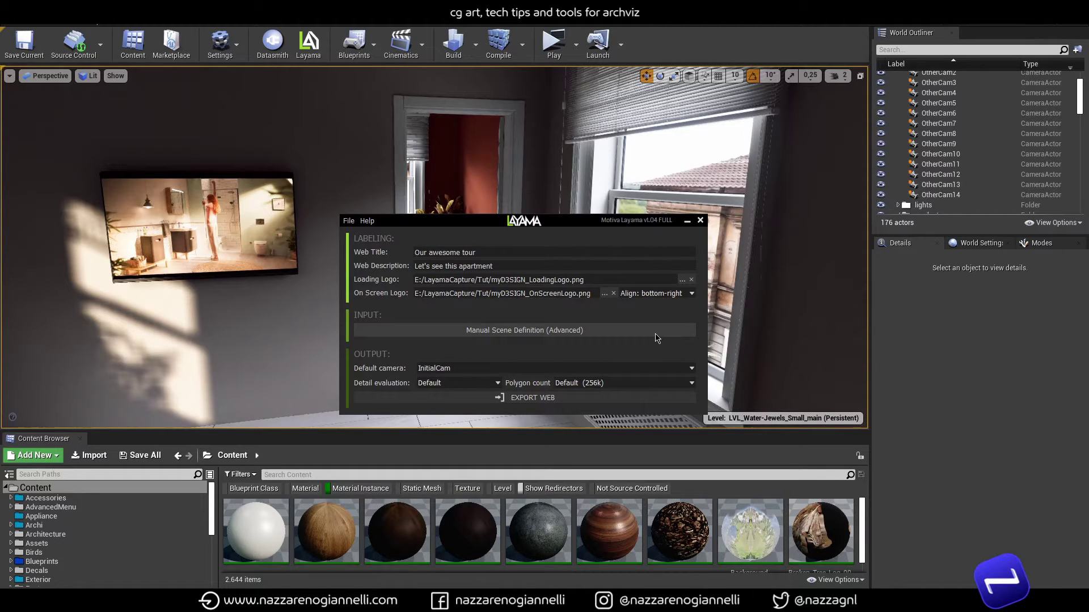
# Keep InitialCam as the default camera, with Default detail evaluation and a Default (256k) polygon count.
pyautogui.click(464, 369)
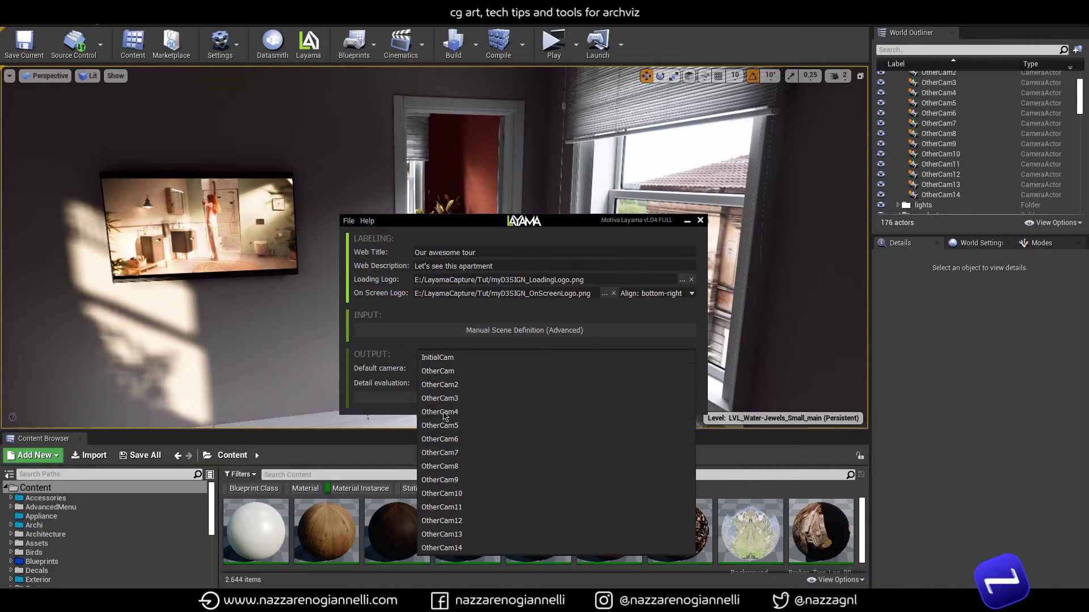
pyautogui.click(448, 358)
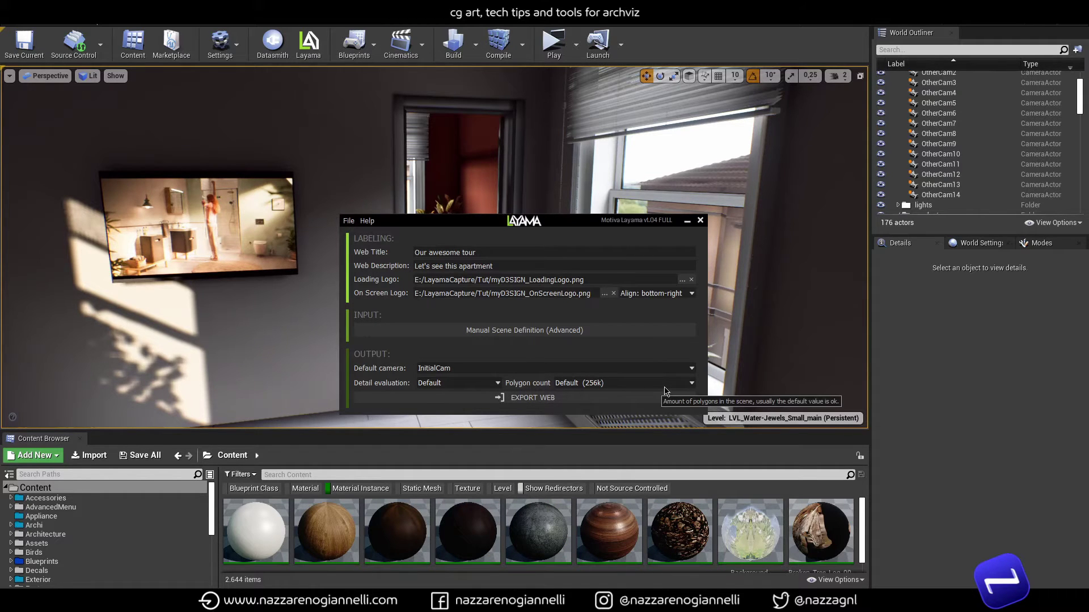
pyautogui.click(483, 385)
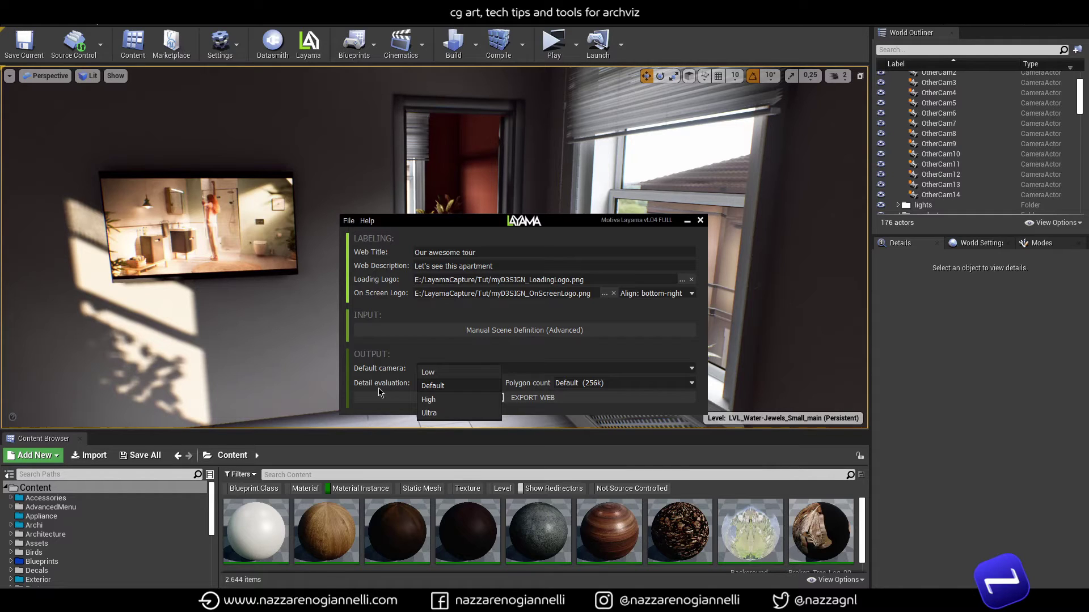
pyautogui.click(453, 388)
pyautogui.click(593, 385)
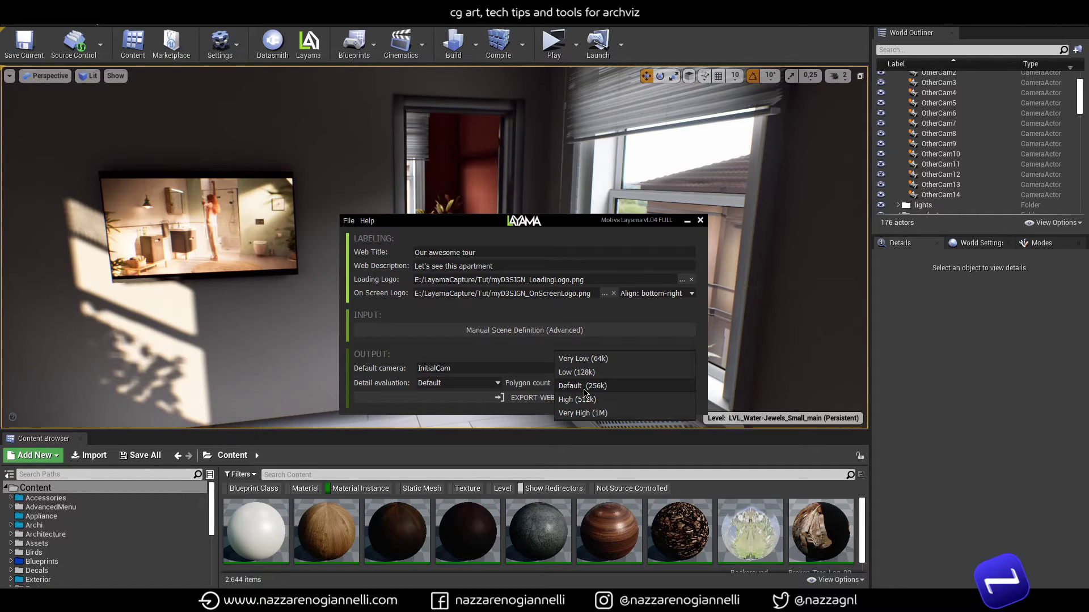
pyautogui.click(584, 389)
# Review the camera list in the manual scene definition and InitialCam's position coordinates, discarding any edits.
pyautogui.click(524, 330)
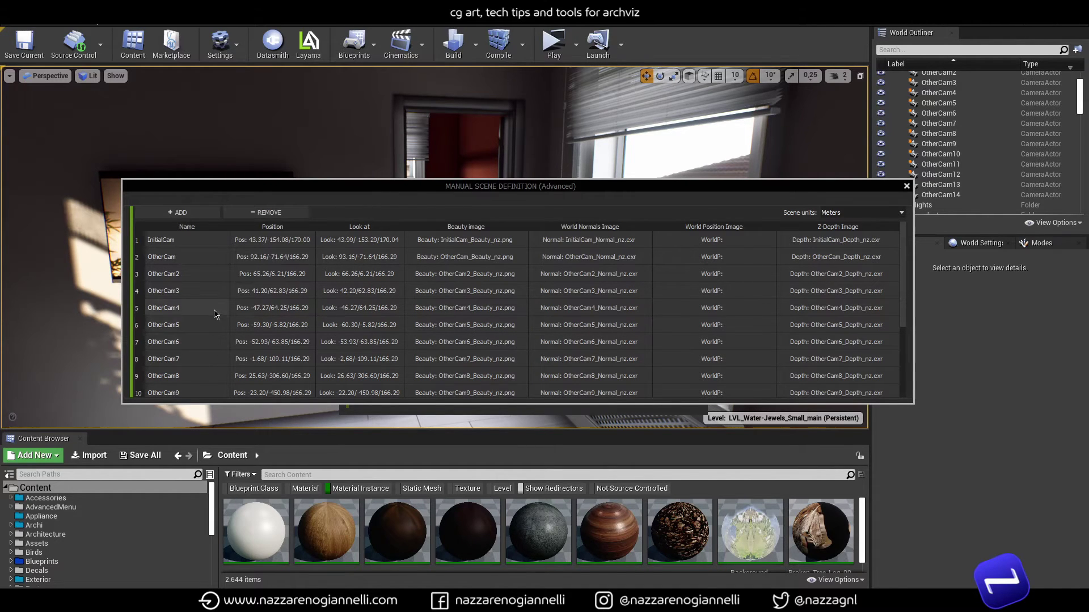
pyautogui.scroll(-3, 895, 363)
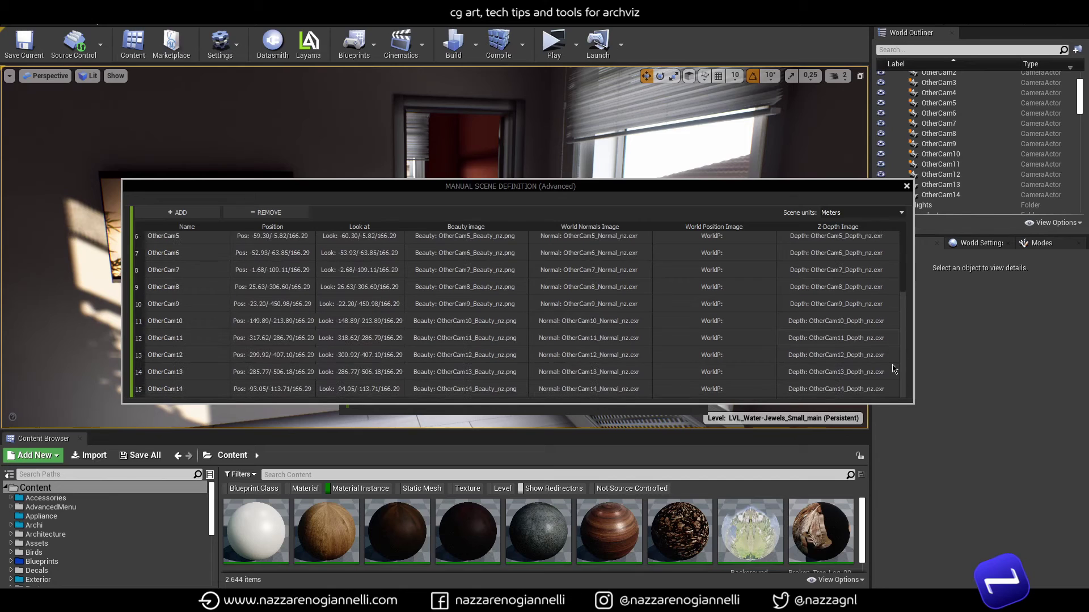
pyautogui.moveTo(901, 353); pyautogui.dragTo(901, 271)
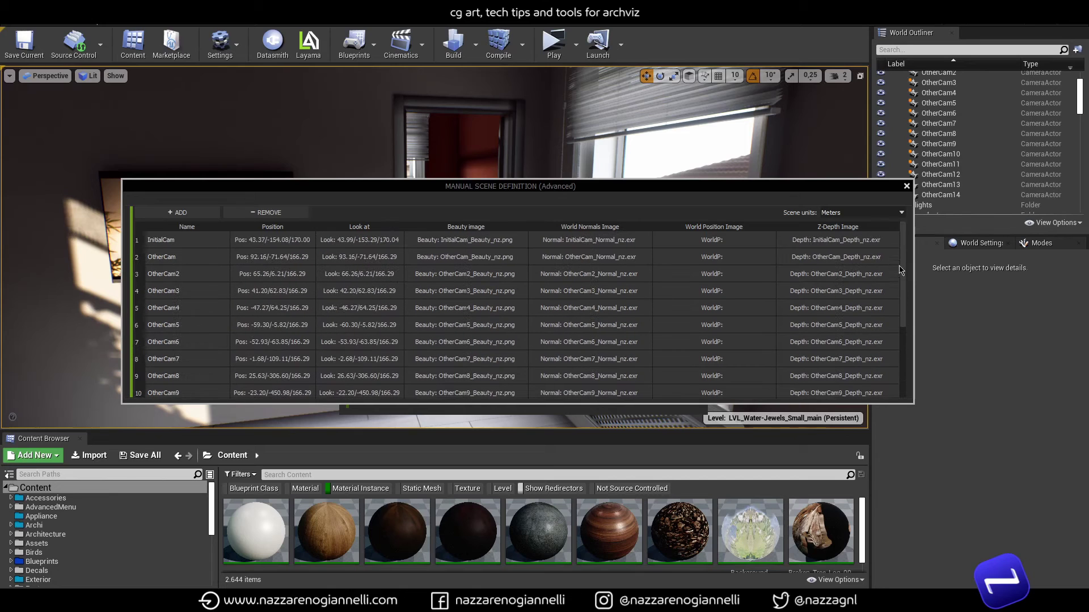
pyautogui.click(269, 244)
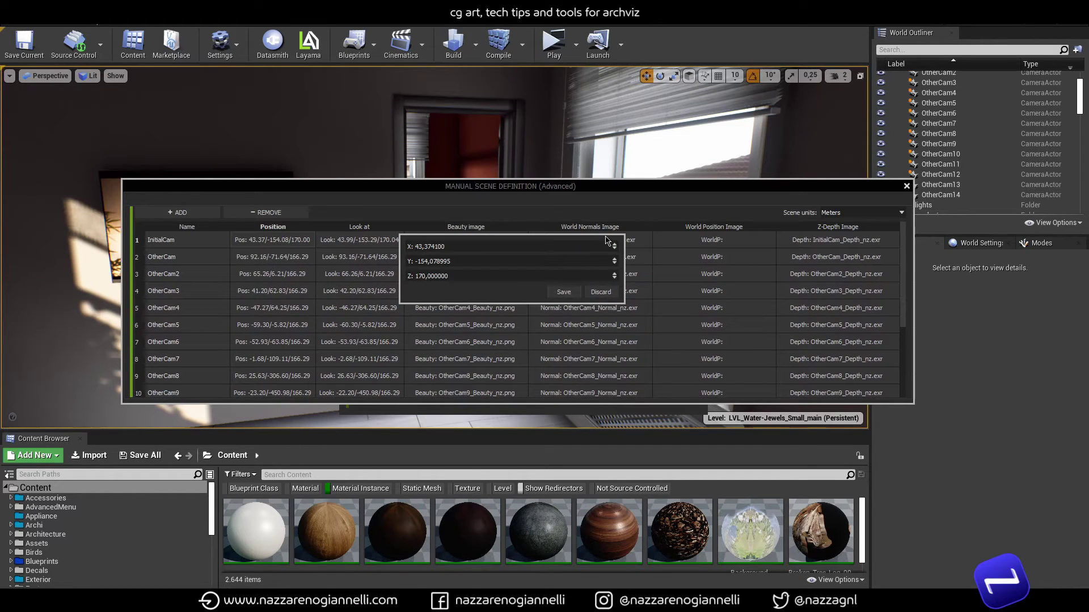
pyautogui.click(600, 291)
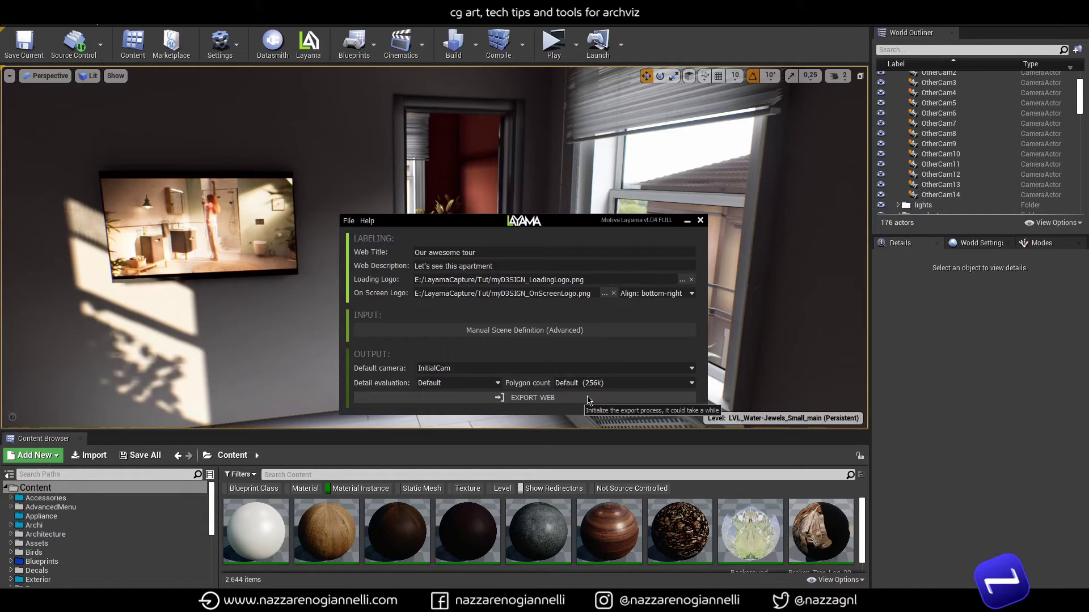
# Export the web tour to the E:/LayamaCapture/Tut/tour folder.
pyautogui.click(588, 399)
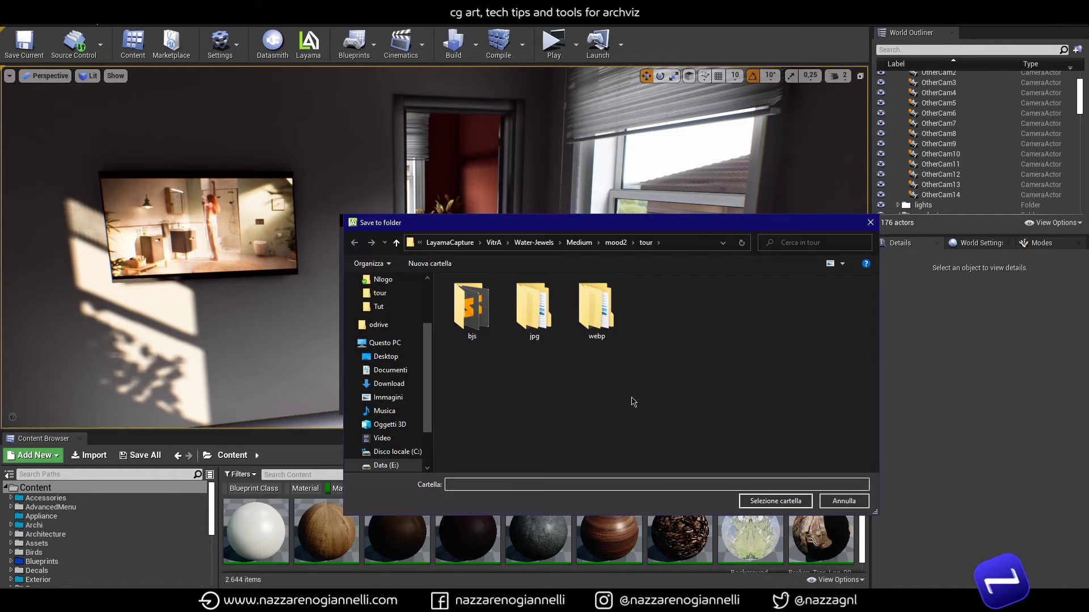
pyautogui.click(460, 244)
pyautogui.doubleClick(479, 325)
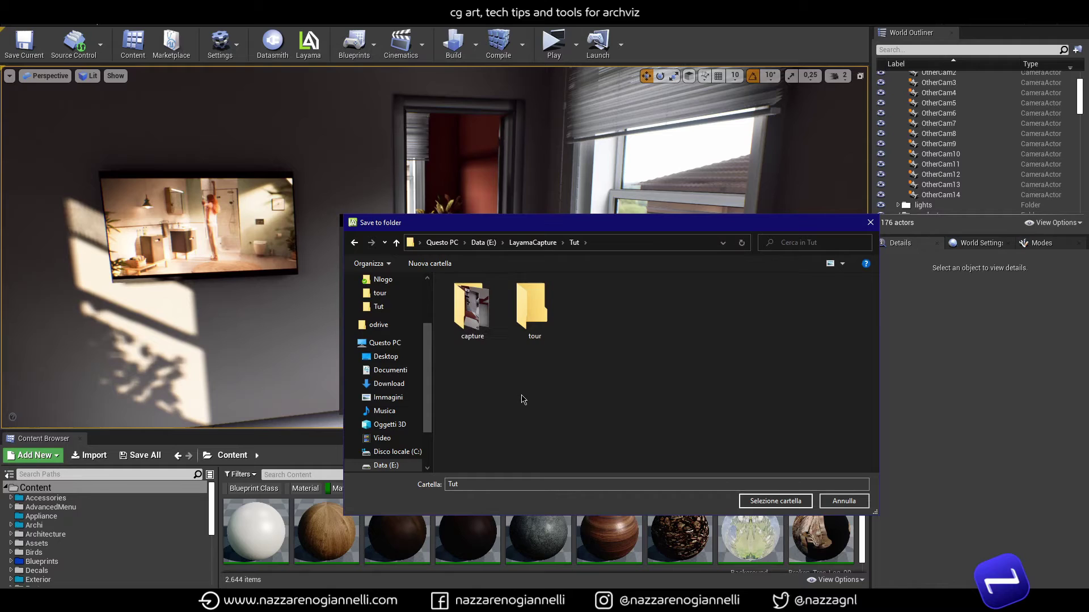
pyautogui.doubleClick(535, 313)
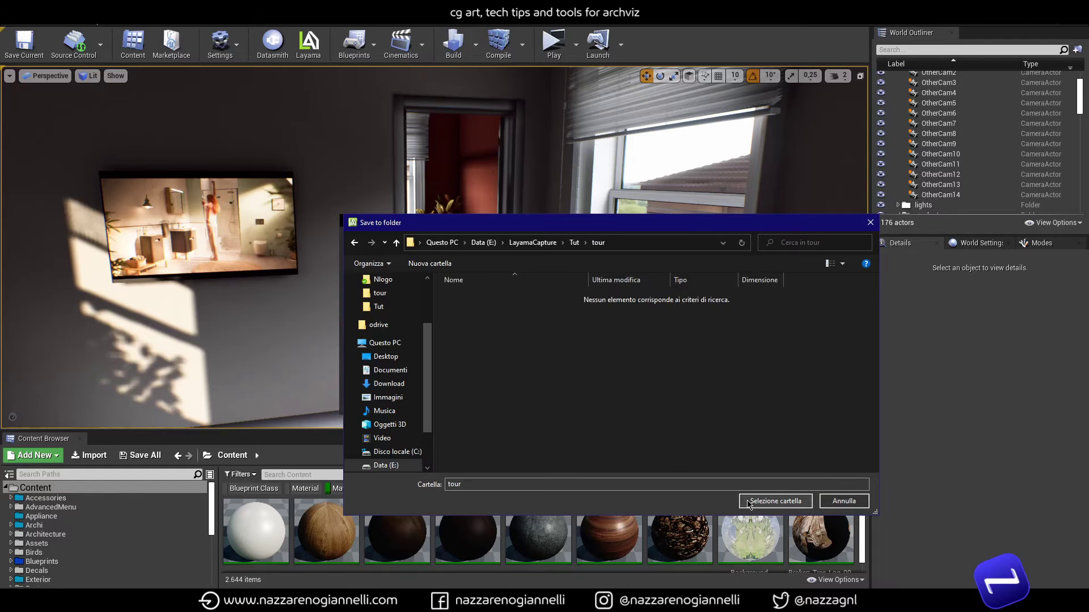
pyautogui.click(774, 502)
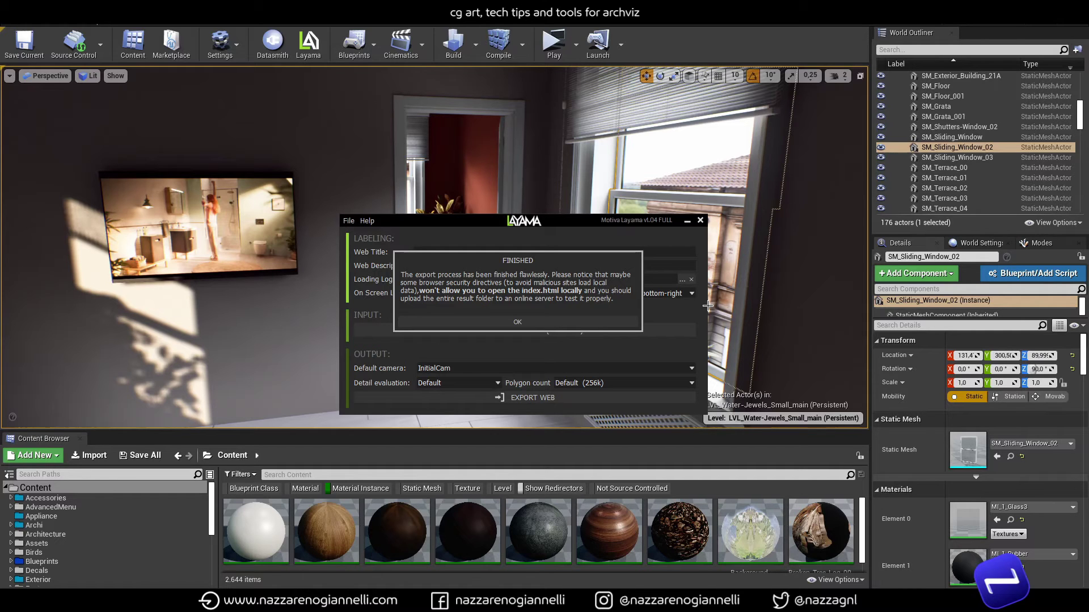
# Switch to File Explorer and examine the generated files in the tour and capture folders inside Tut.
pyautogui.click(87, 575)
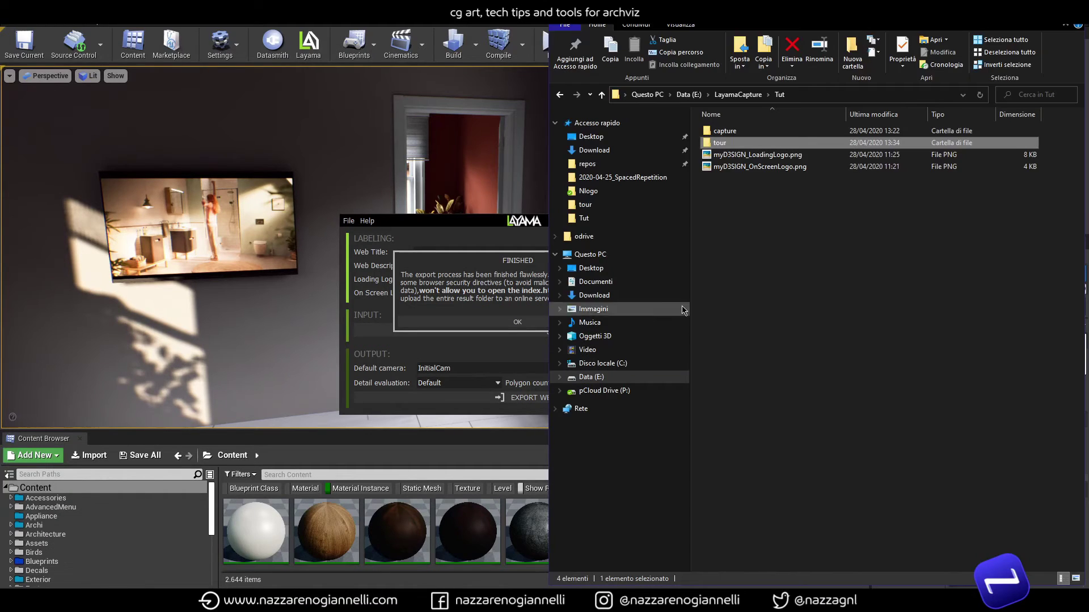
pyautogui.doubleClick(736, 145)
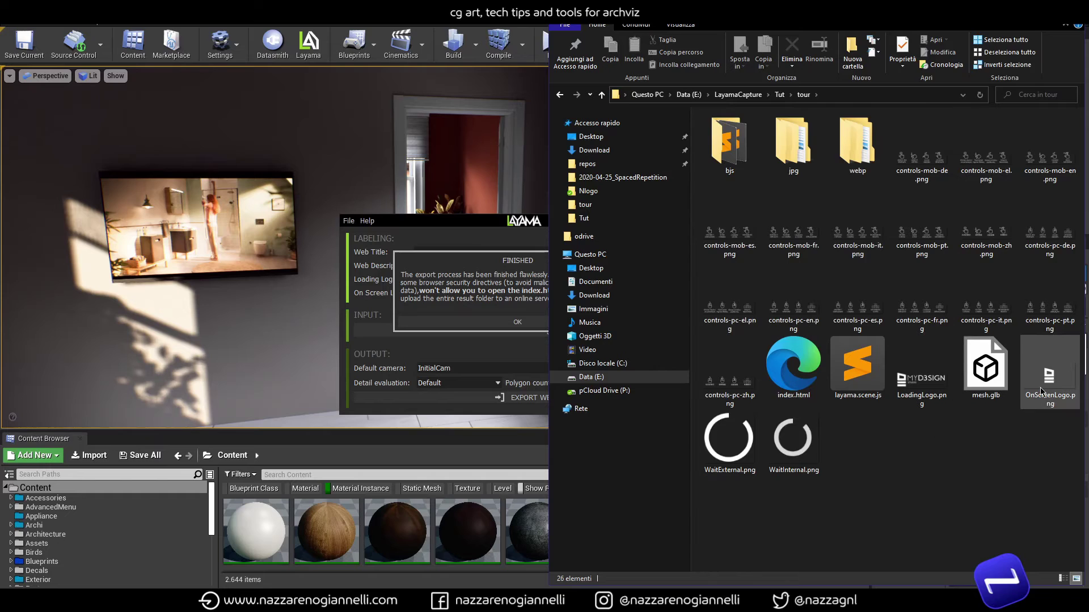
pyautogui.moveTo(1042, 391)
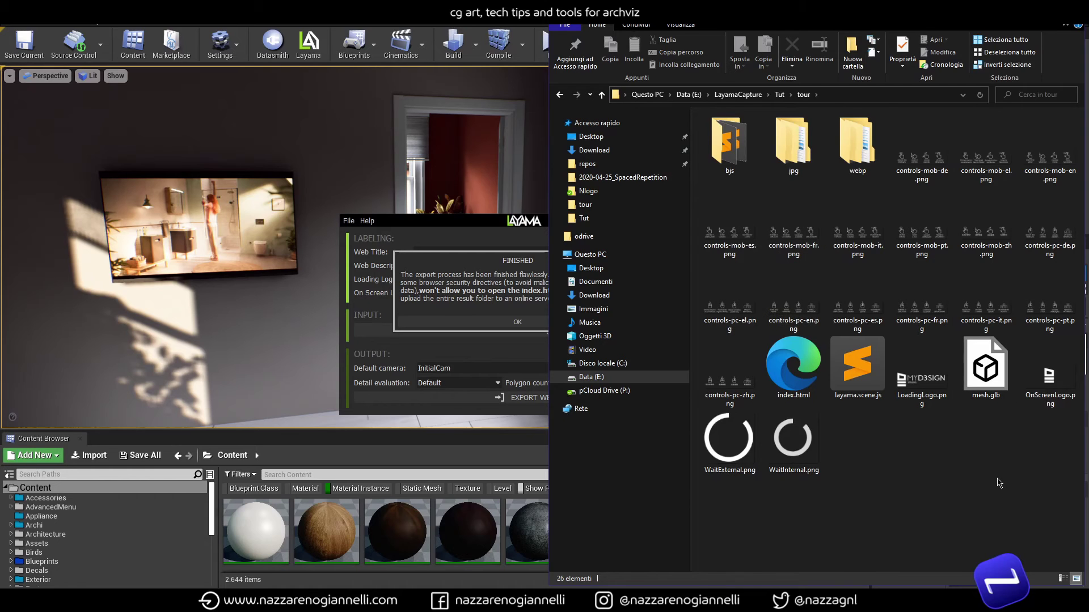
pyautogui.click(781, 95)
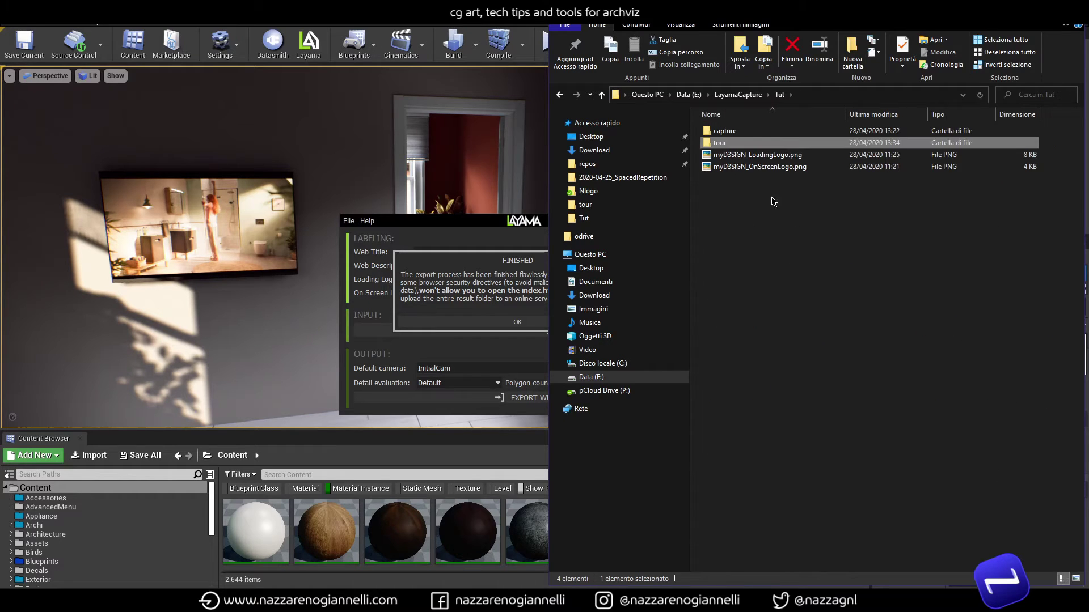
pyautogui.doubleClick(764, 133)
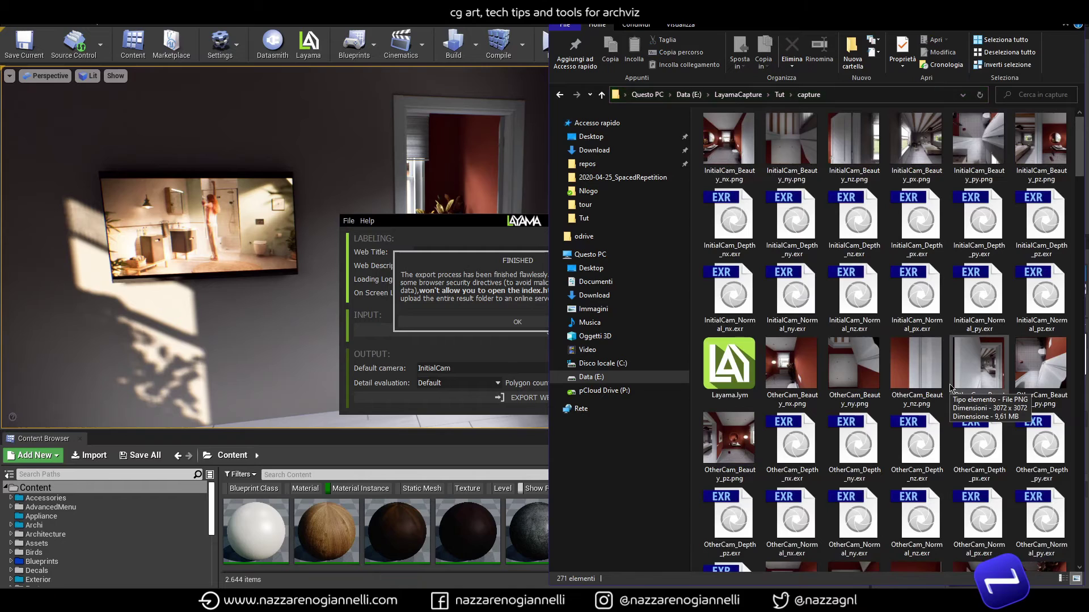
pyautogui.click(779, 94)
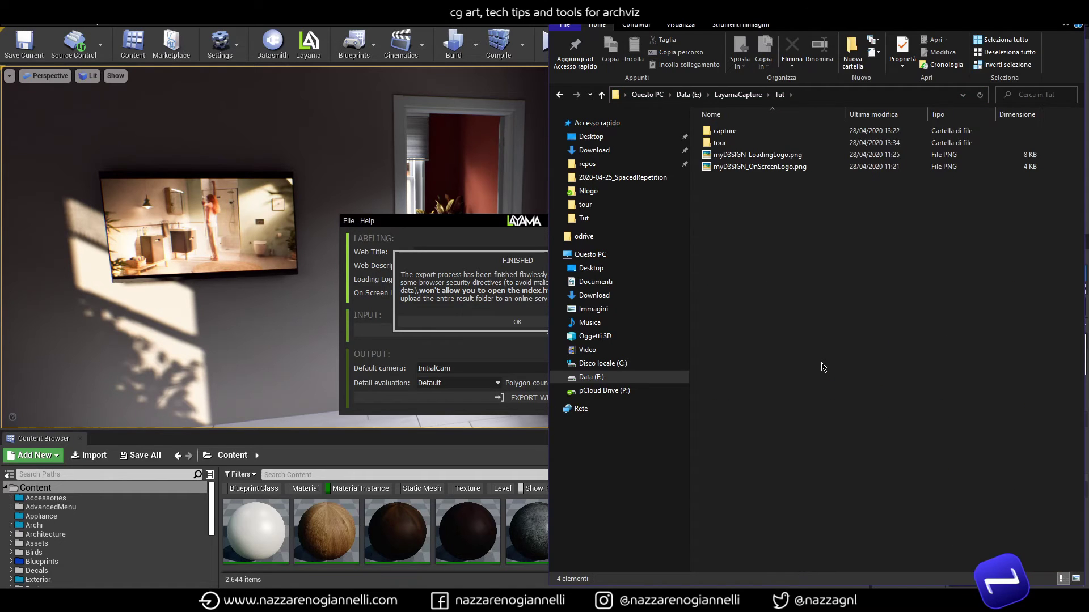
pyautogui.doubleClick(720, 142)
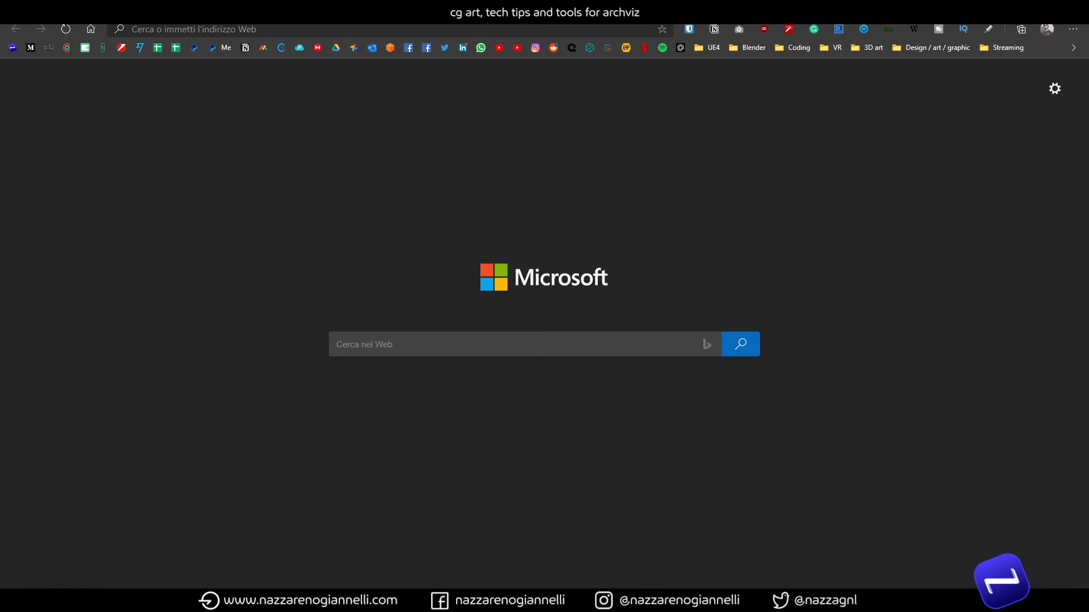
# Open the online tour in the web browser, view it full screen and rotate the camera toward the bathroom's window corner.
pyautogui.click(265, 32)
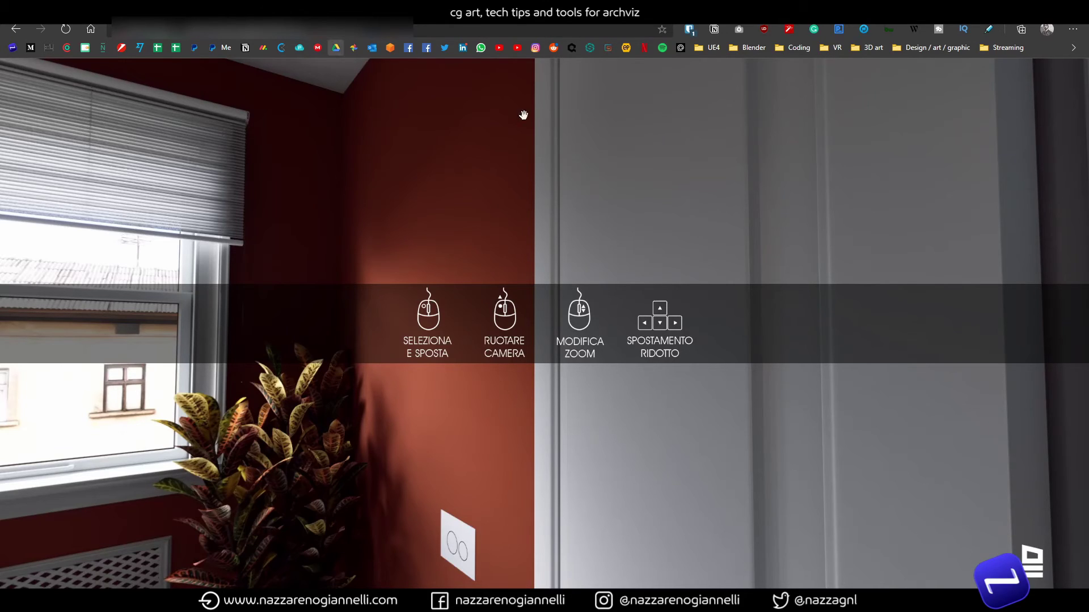
pyautogui.click(837, 399)
pyautogui.press('F11')
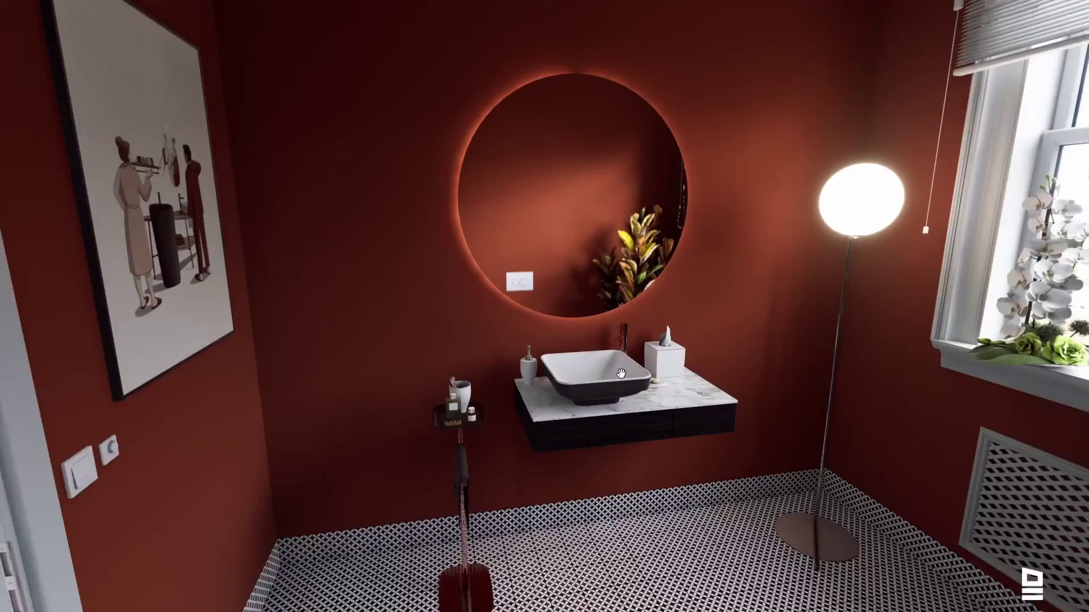
pyautogui.moveTo(1042, 385); pyautogui.dragTo(506, 240)
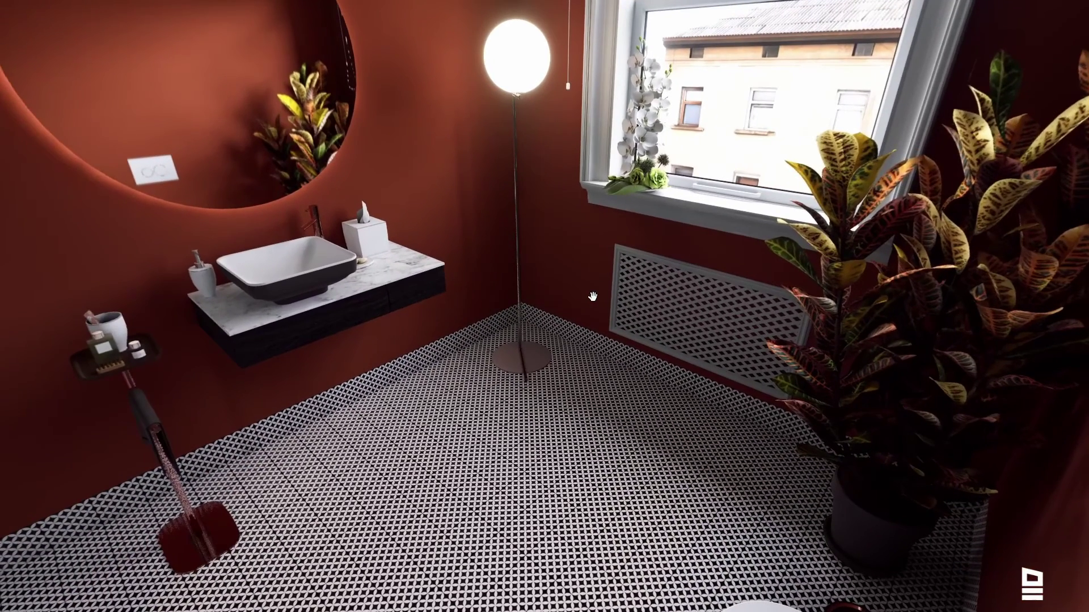